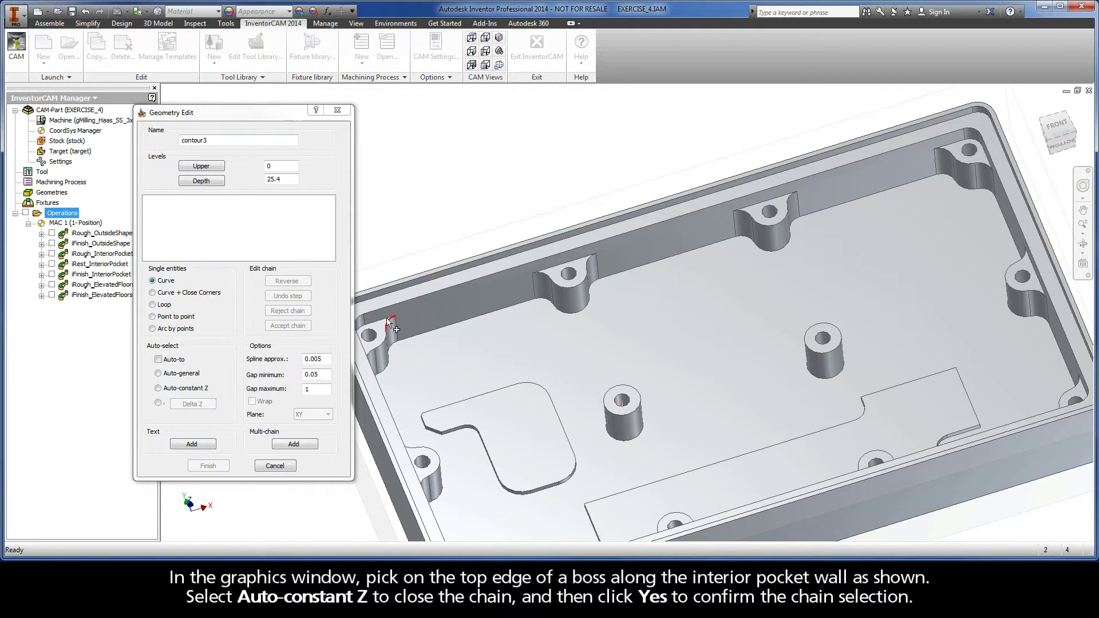
Chain the top edge of the corner boss on the interior pocket wall using Auto-constant Z and accept the chain.
left_click(388, 320)
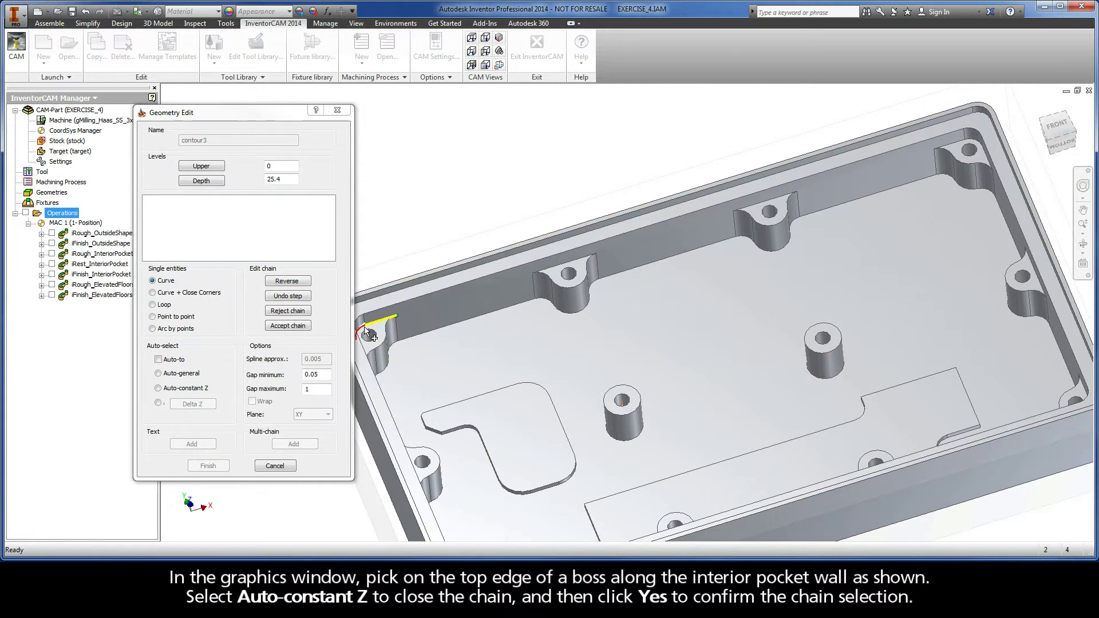
left_click(158, 388)
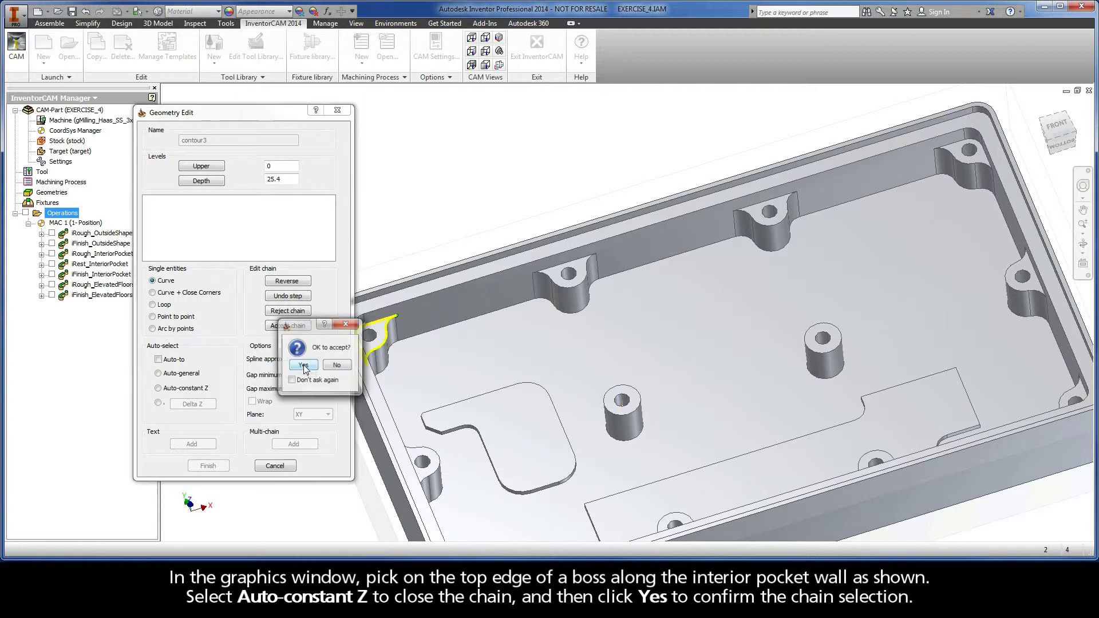
left_click(303, 366)
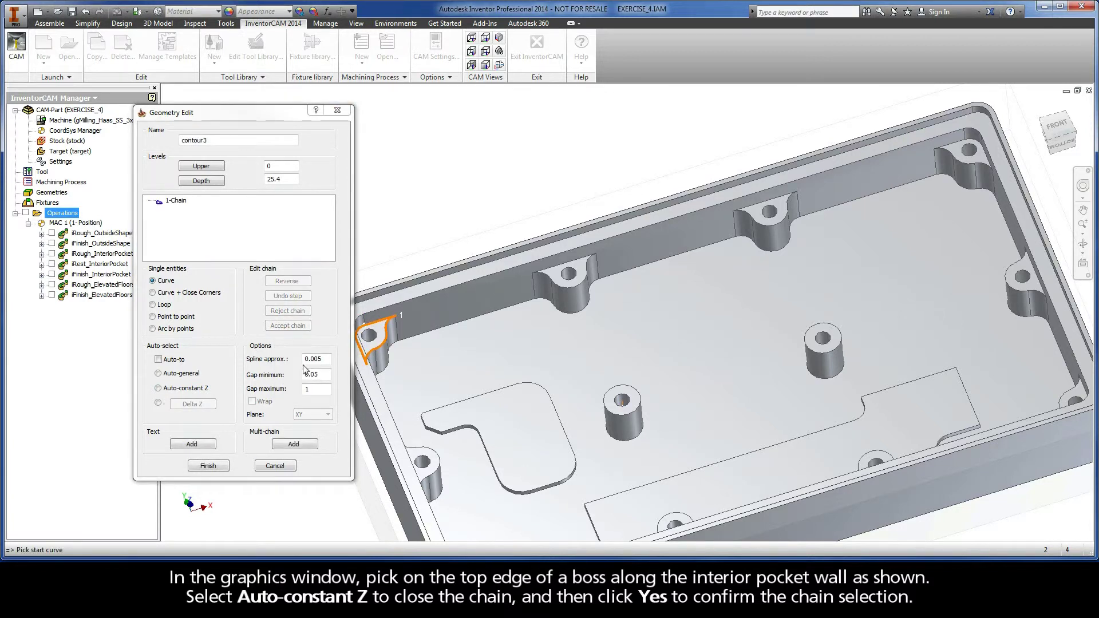
Mark the outer edges of the corner boss in 1-Chain as Open, selecting them as single entities.
left_click(174, 201)
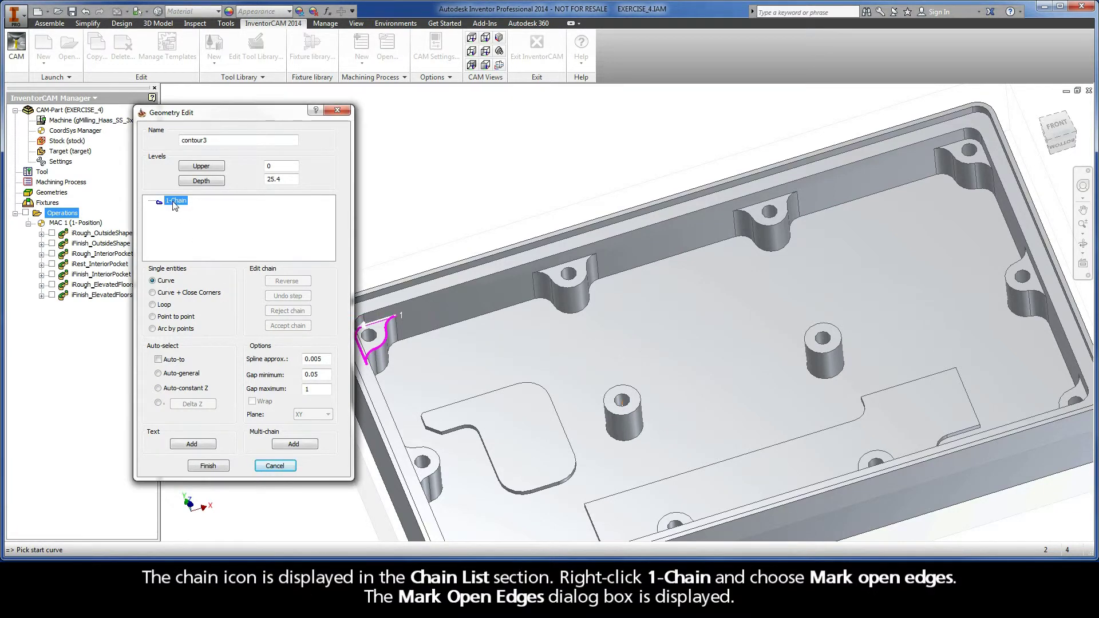
right_click(175, 204)
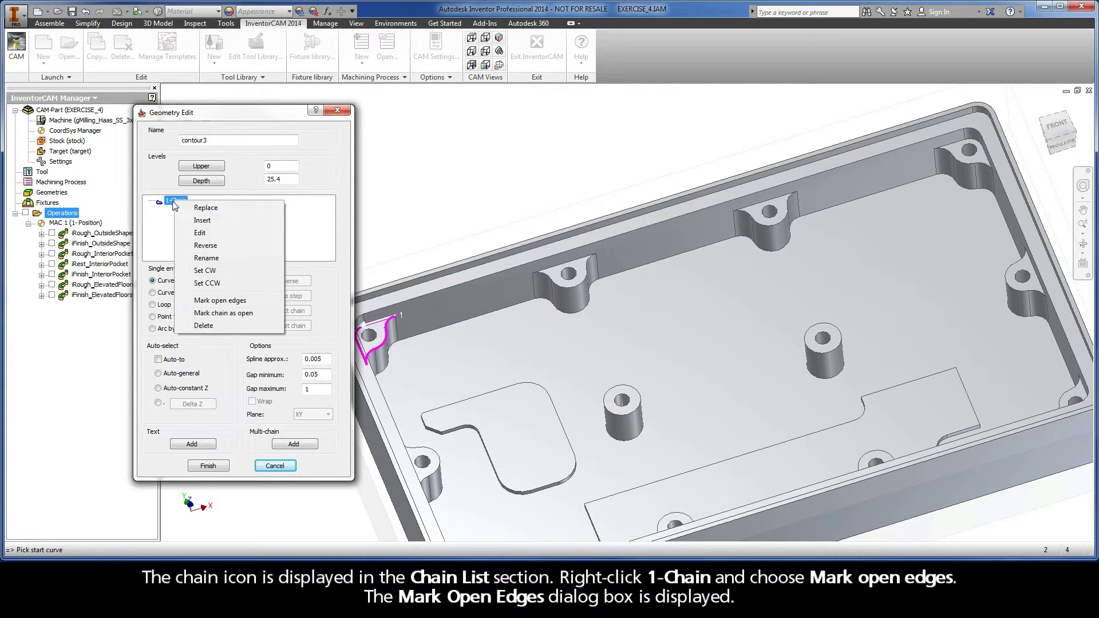
left_click(238, 303)
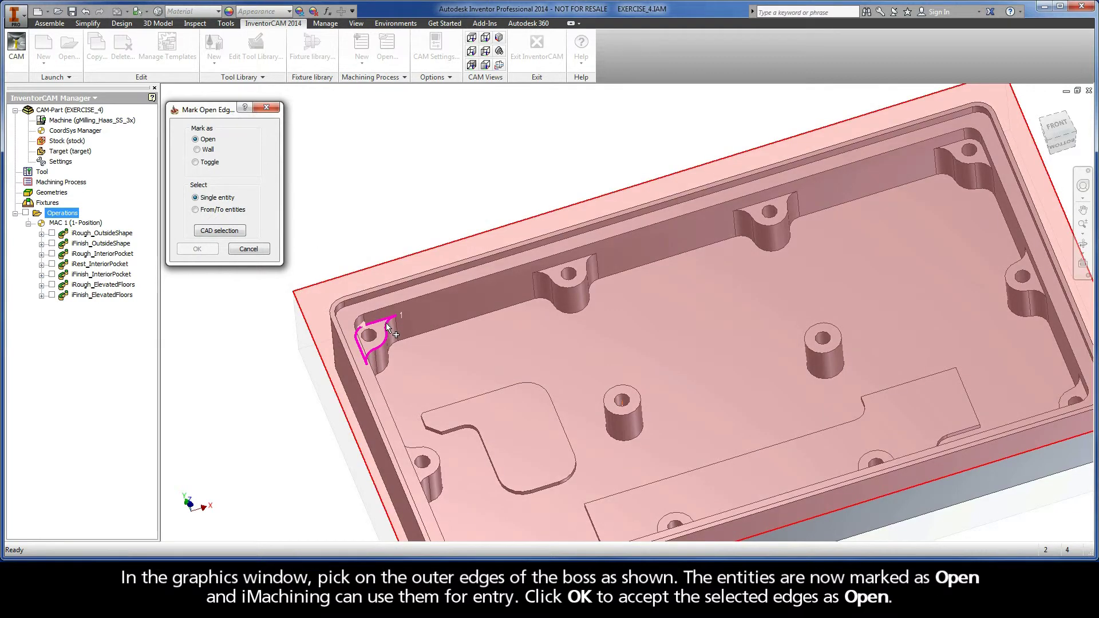
right_click(386, 323)
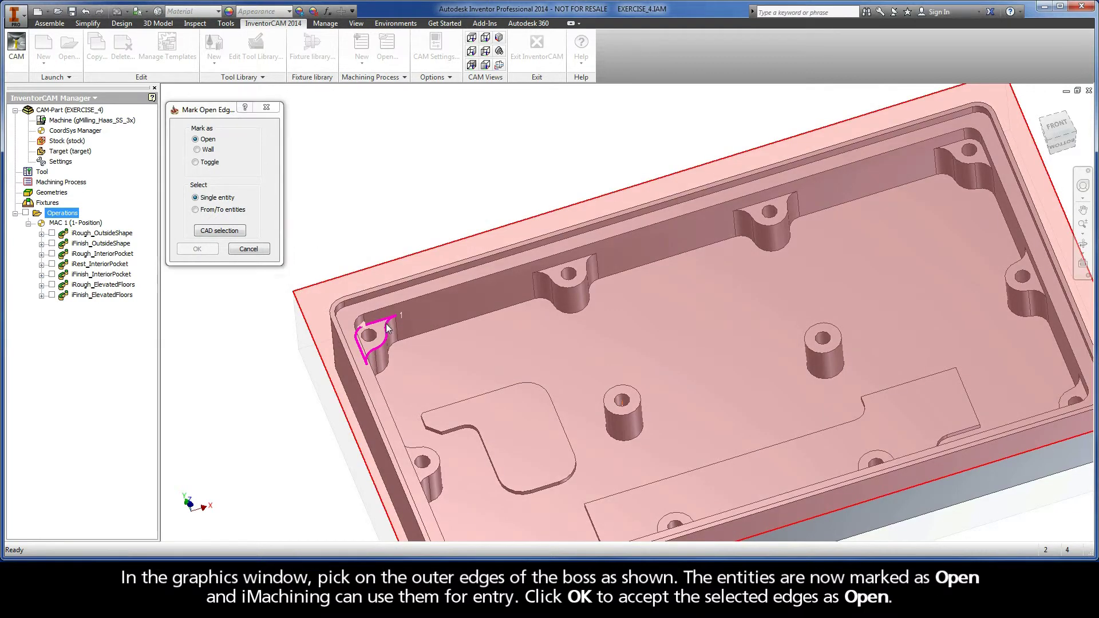
left_click(397, 329)
right_click(383, 343)
left_click(391, 347)
right_click(370, 349)
left_click(380, 353)
left_click(381, 353)
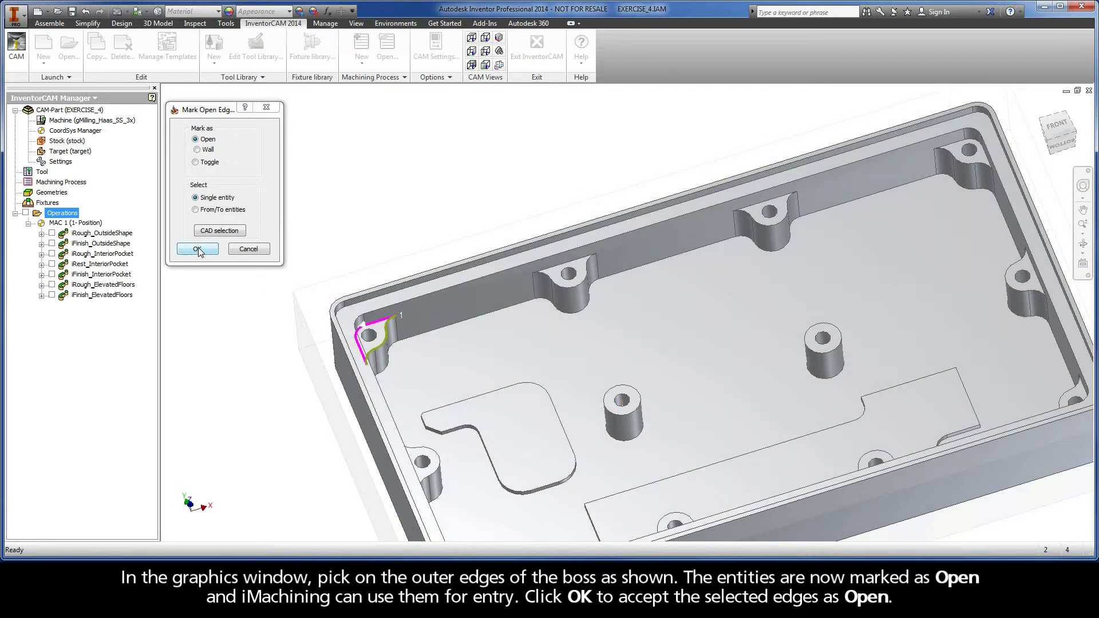
left_click(198, 249)
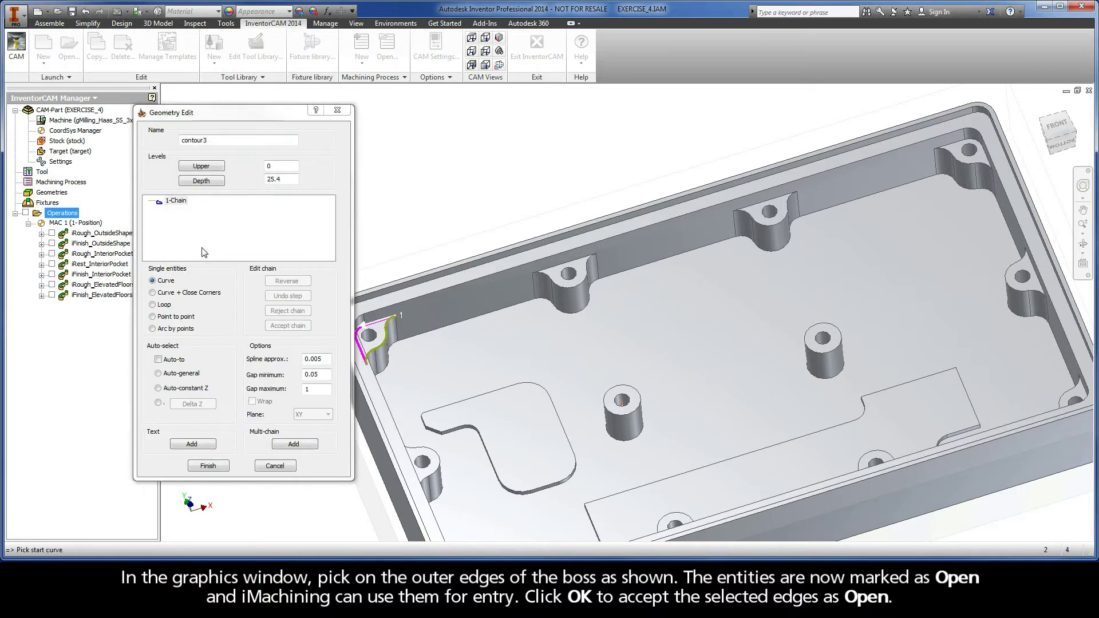
Chain the top edges of the remaining nine wall bosses and mark their outer edges as Open.
left_click(591, 261)
right_click(217, 209)
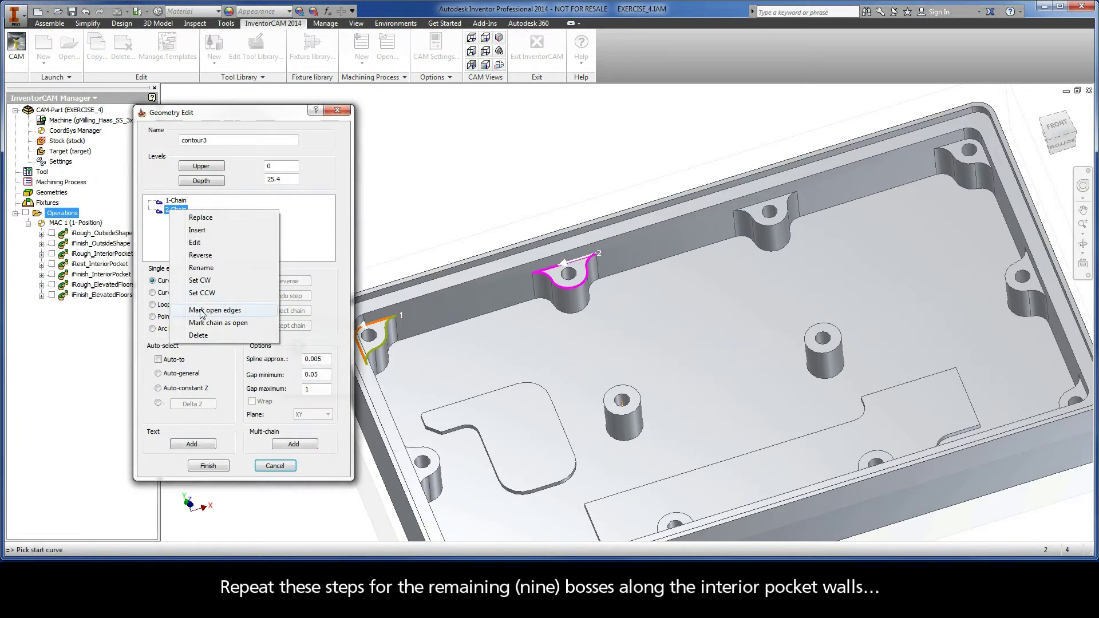
left_click(241, 379)
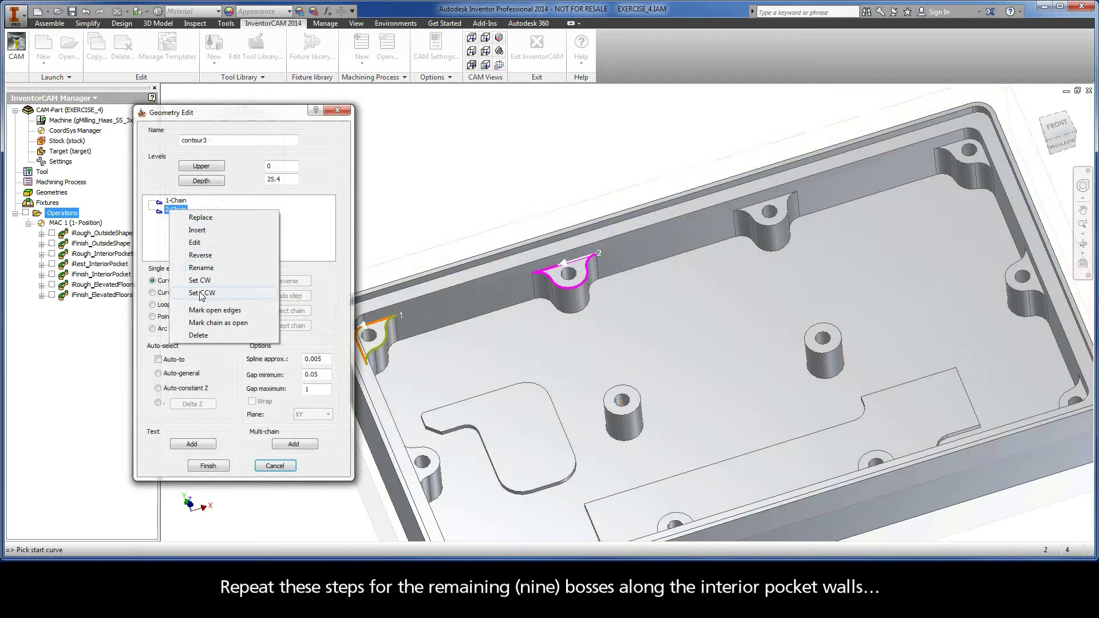
left_click(307, 432)
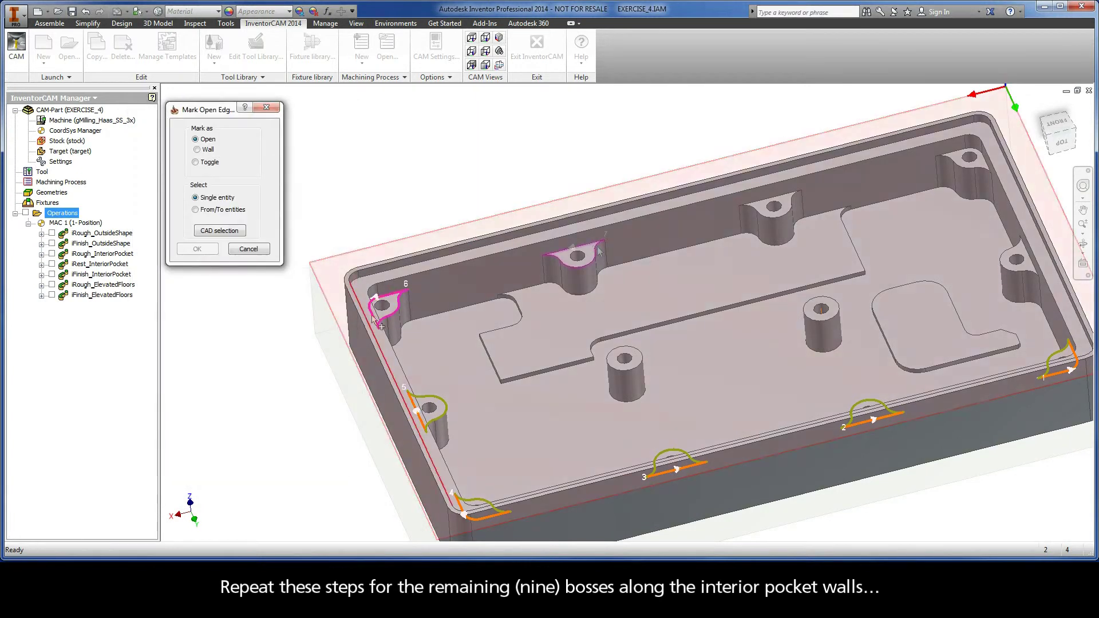
right_click(587, 264)
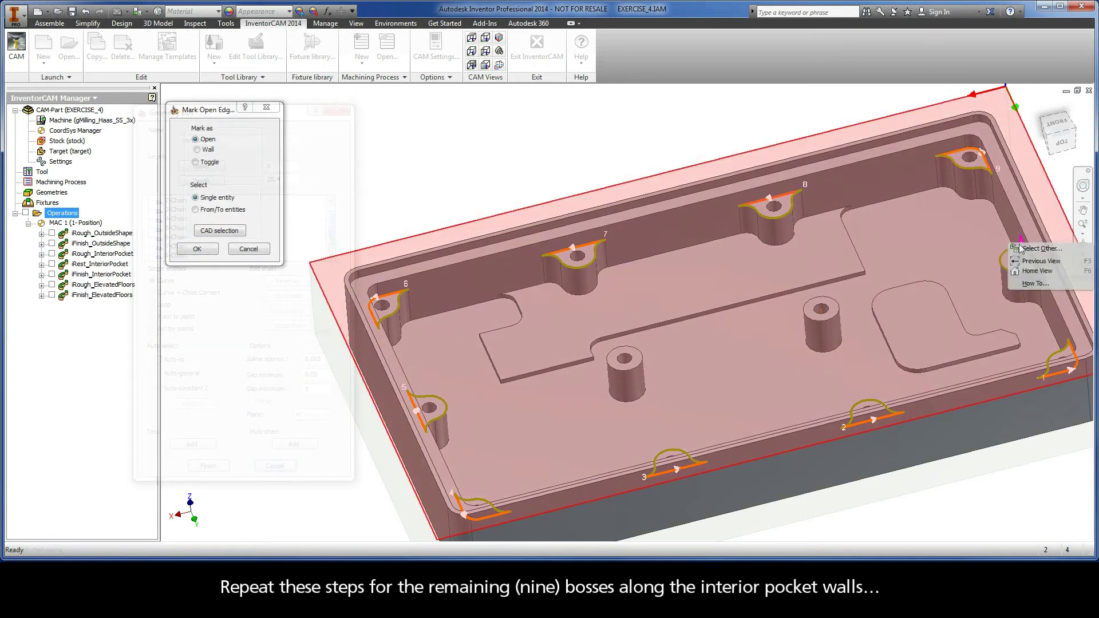
left_click(197, 249)
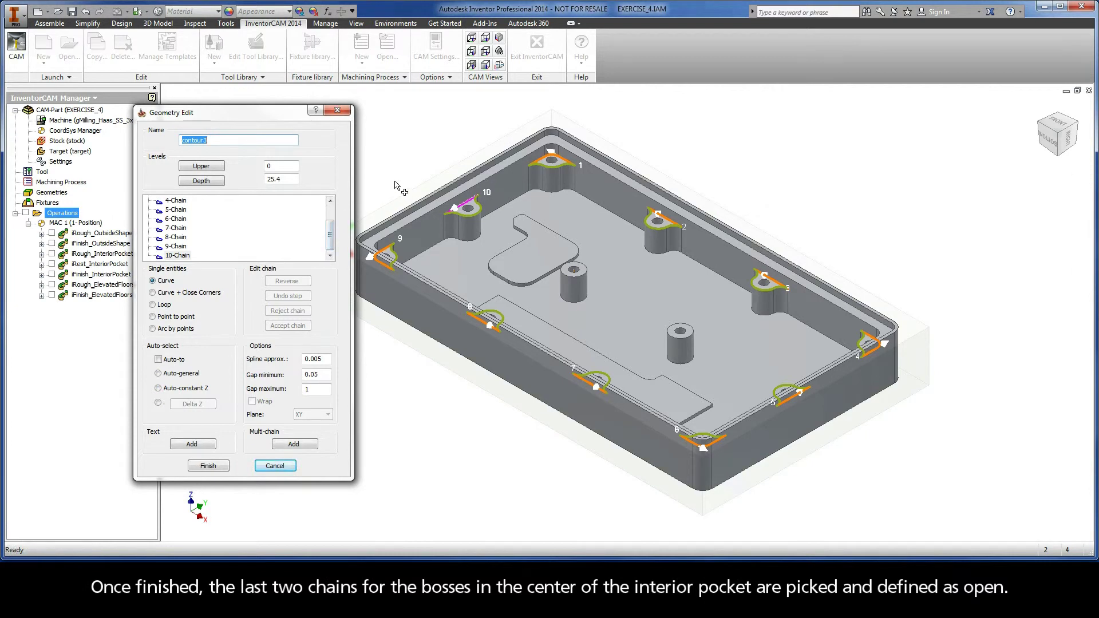
Add the outer top contour of the center boss nearer the L-shaped raised floor as a chain and mark the whole chain as open.
scroll(537, 280, "up", 3)
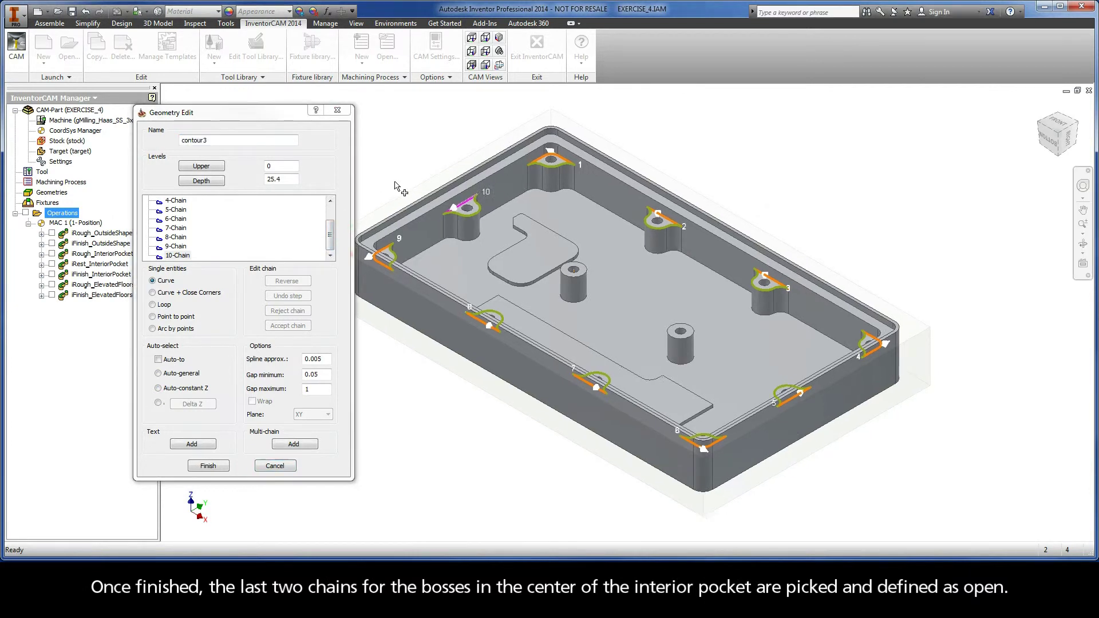
scroll(537, 280, "up", 2)
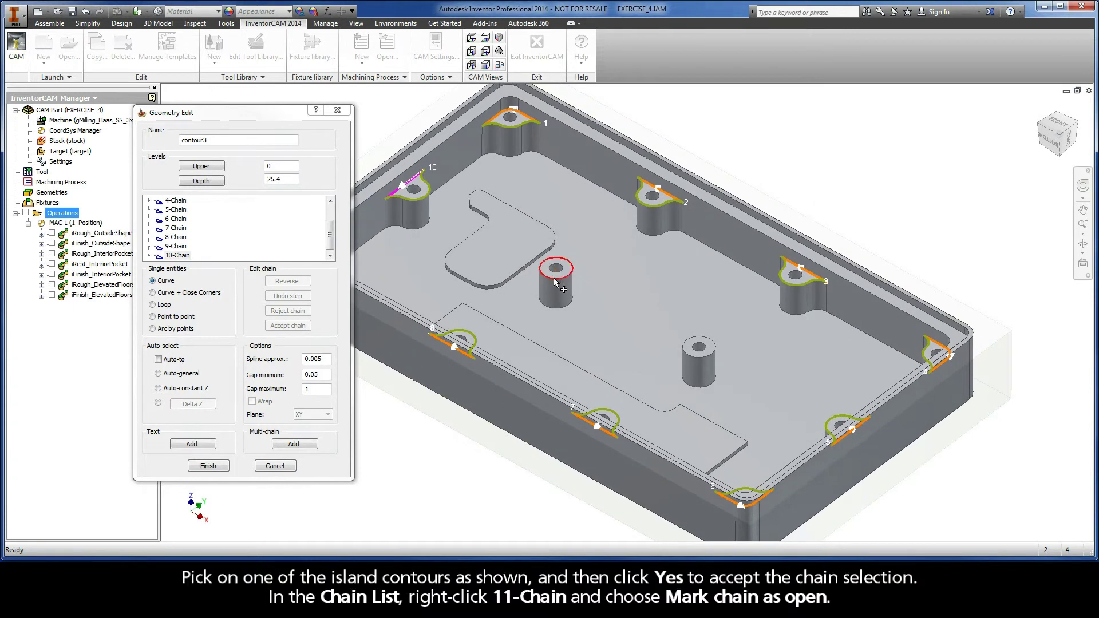
left_click(557, 268)
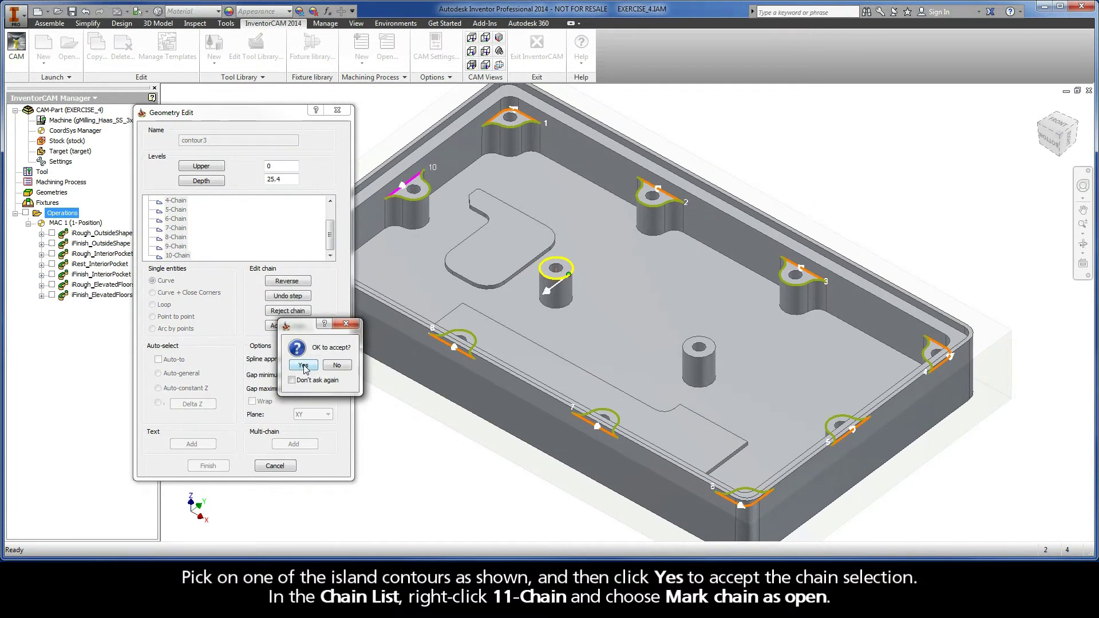
left_click(303, 365)
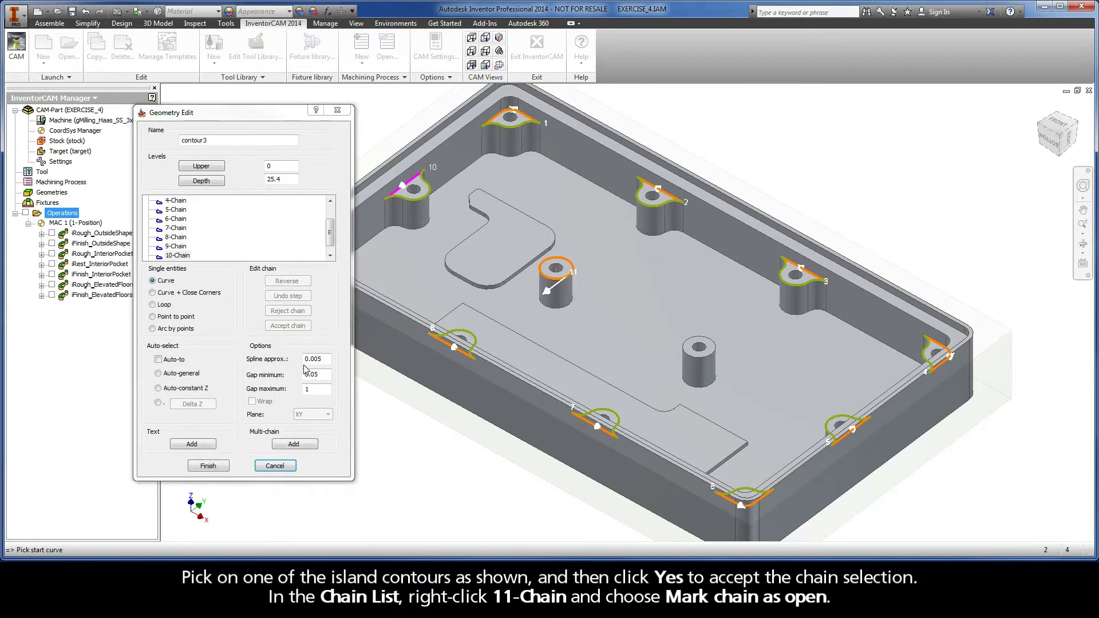
left_click_drag(330, 232, 330, 247)
right_click(179, 256)
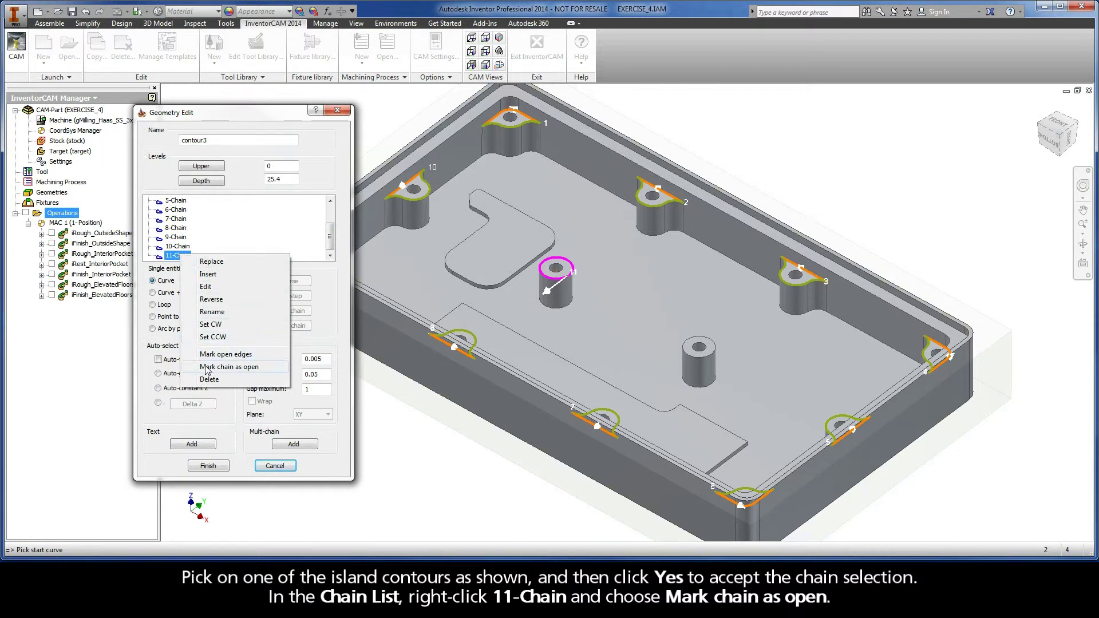
left_click(229, 367)
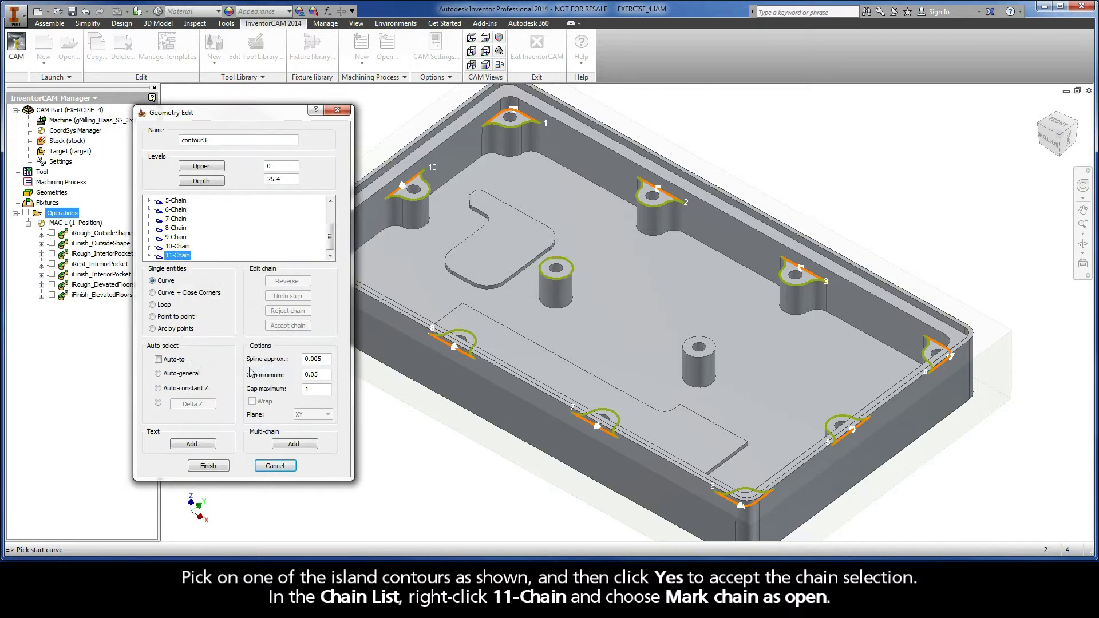
Add the outer top contour of the other center boss as an open chain and finish the contour3 geometry.
left_click(703, 343)
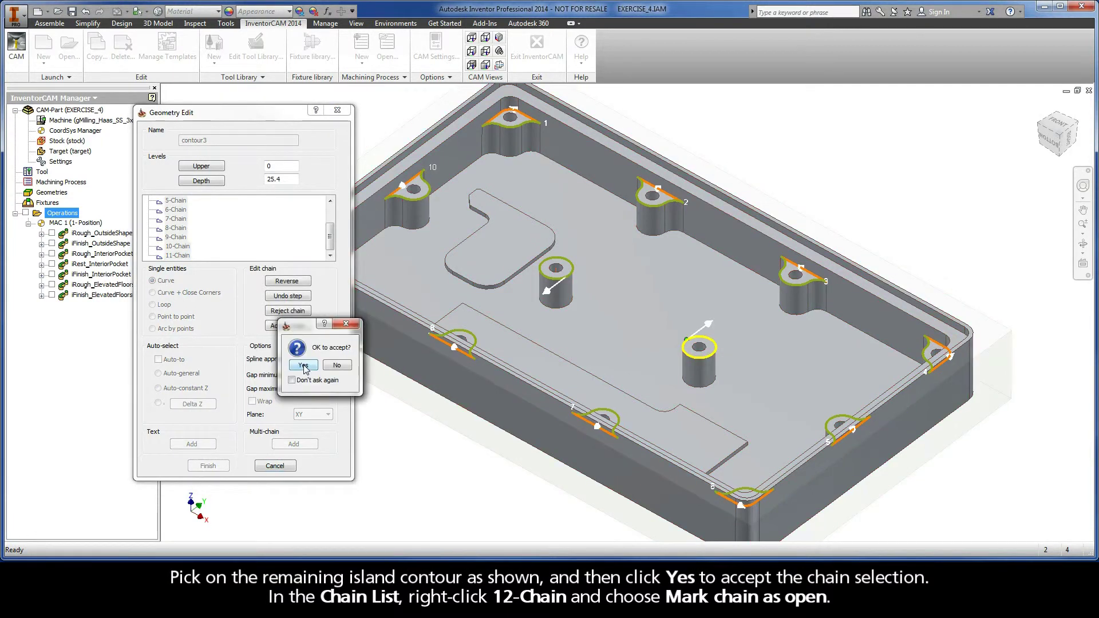
left_click(304, 366)
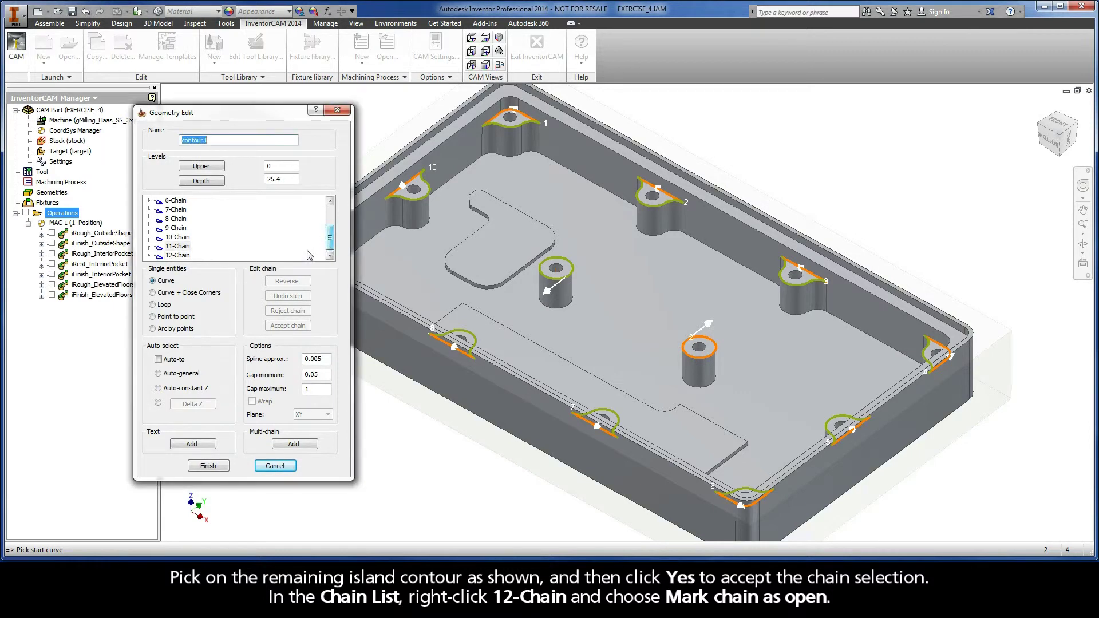
right_click(182, 256)
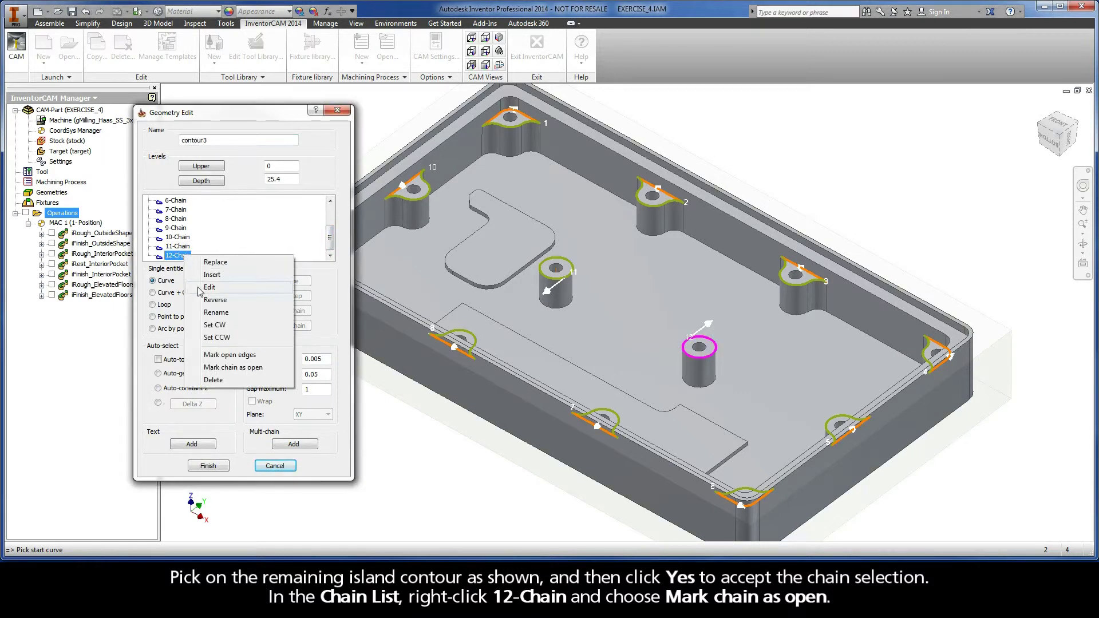
left_click(259, 368)
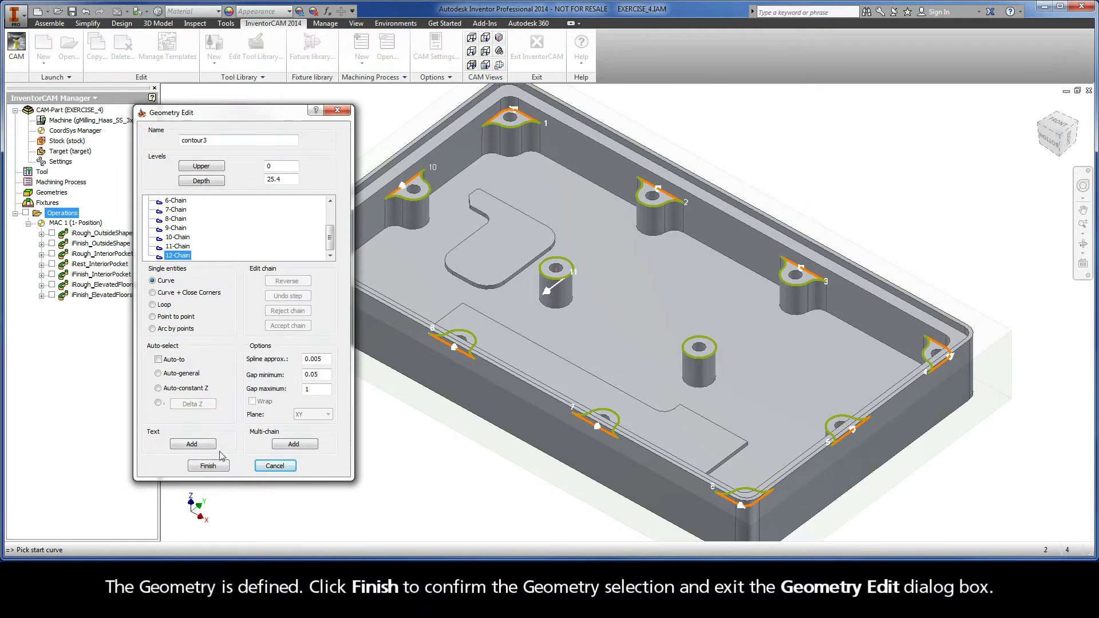
left_click(209, 467)
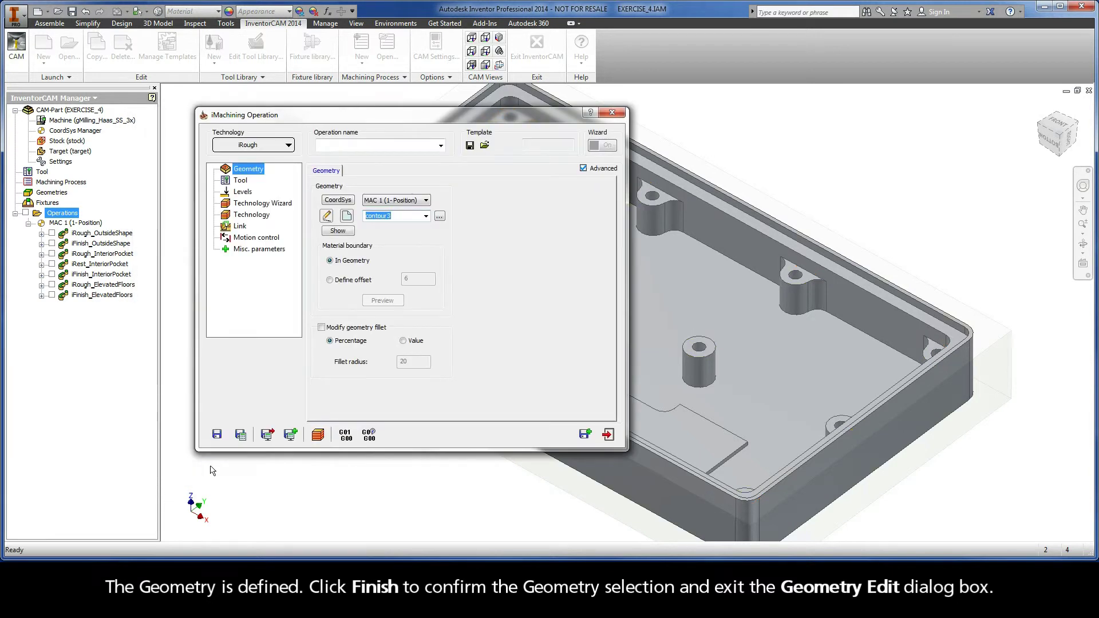
Assign tool number 2, the 6 mm end mill, to the iRough operation.
left_click(241, 182)
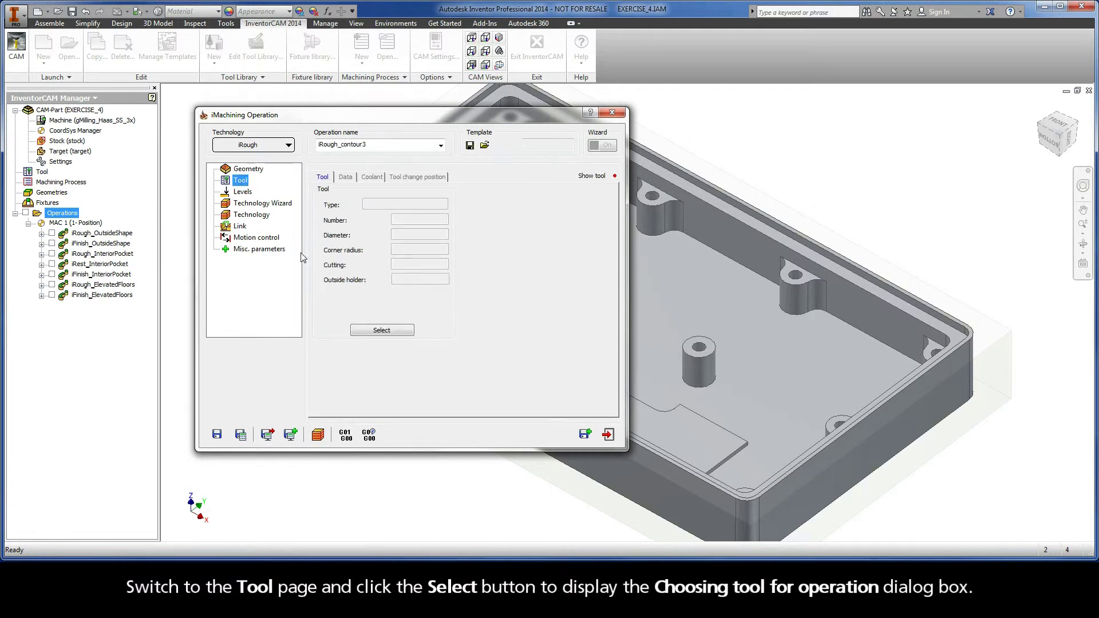
left_click(379, 331)
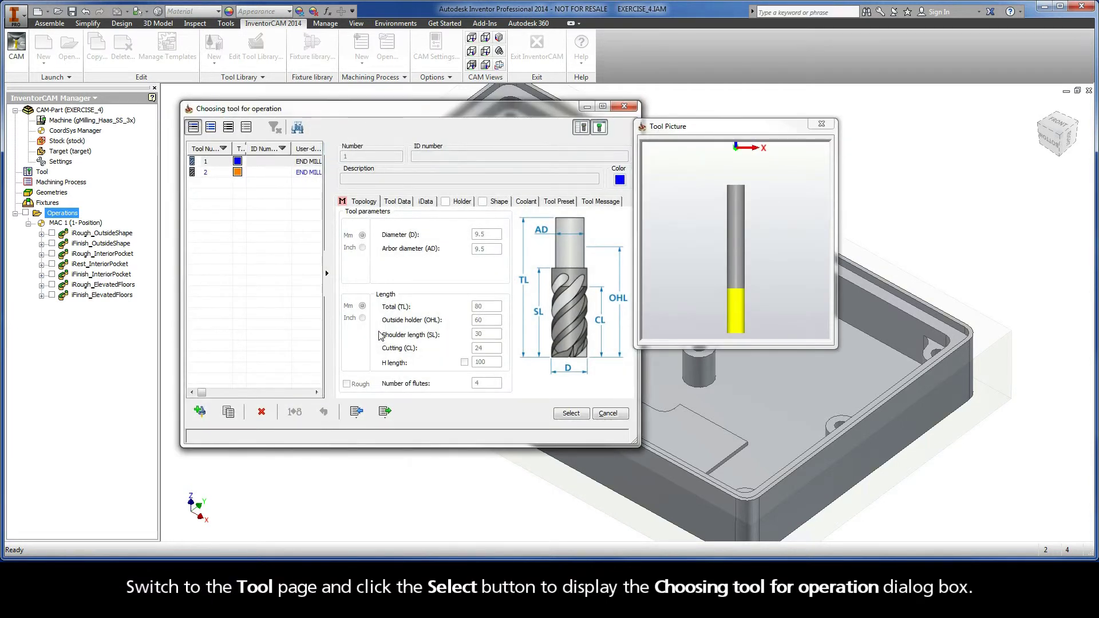
left_click(216, 173)
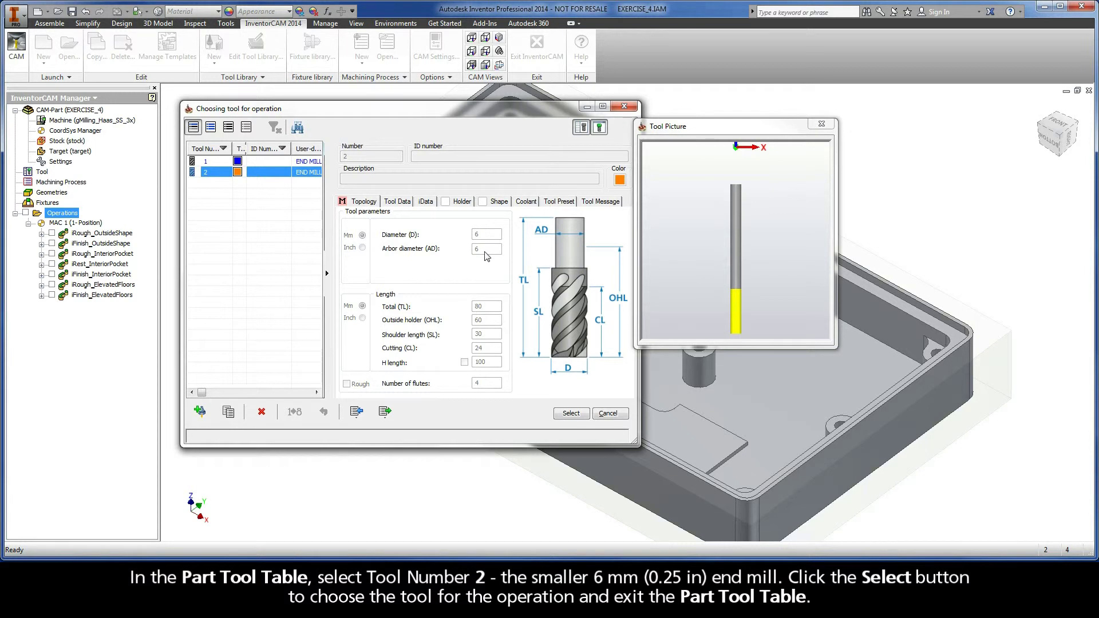
left_click(571, 413)
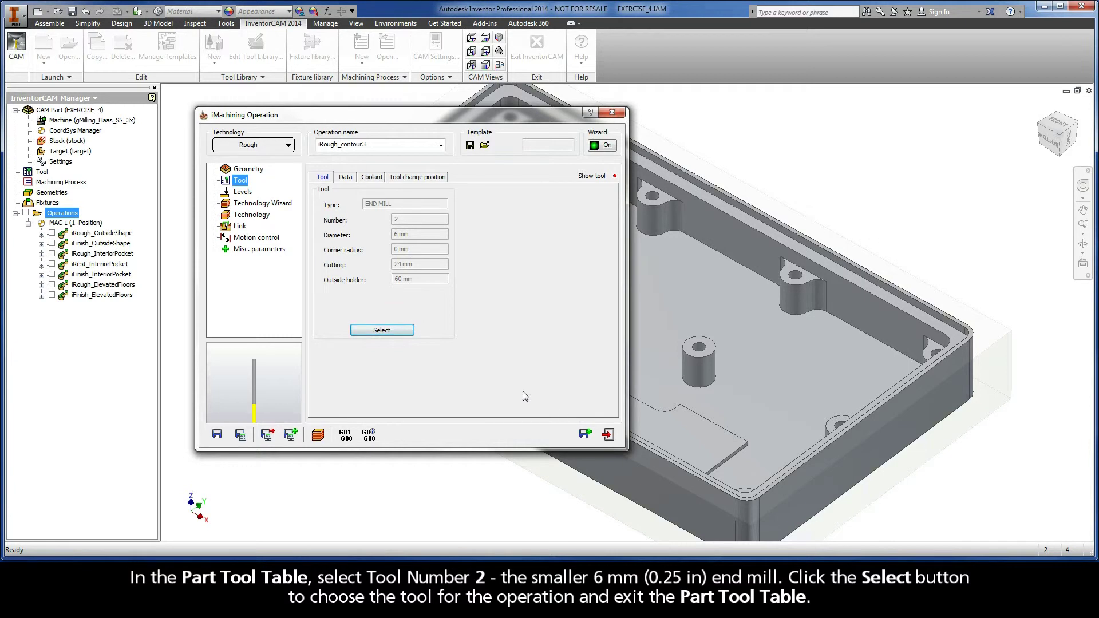
Define the operation's upper milling level from the top edge of the target model.
left_click(242, 193)
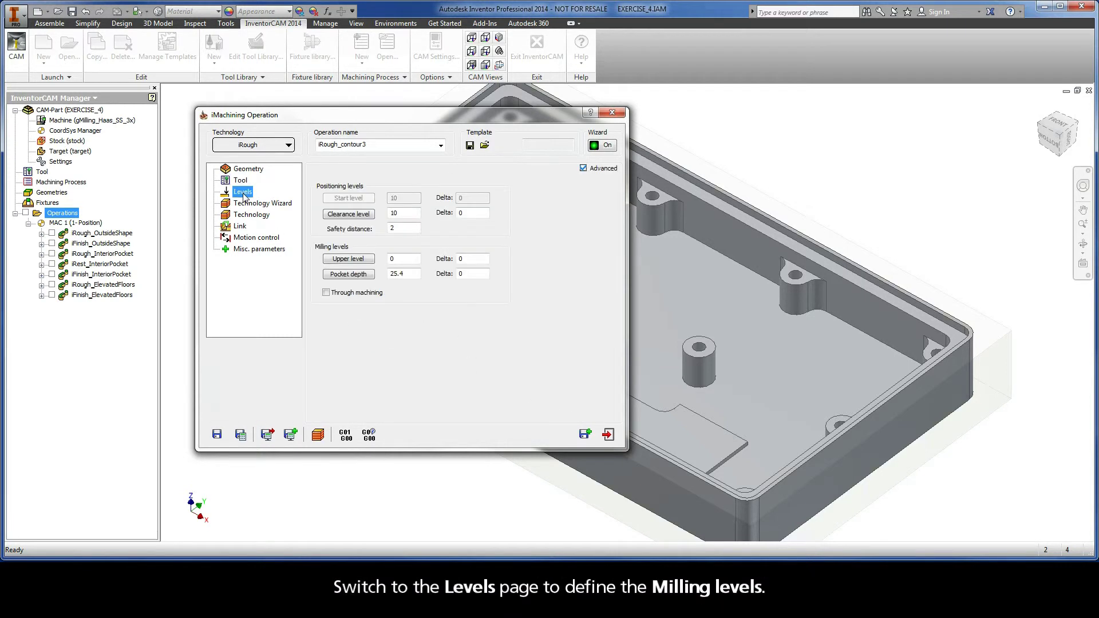
left_click(348, 259)
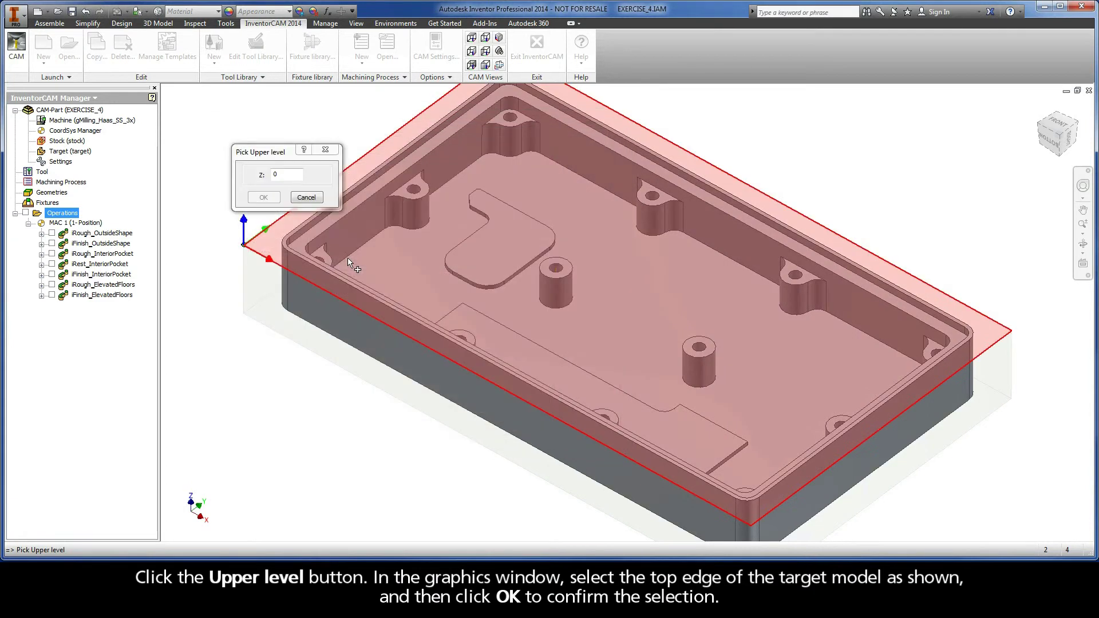
left_click(290, 242)
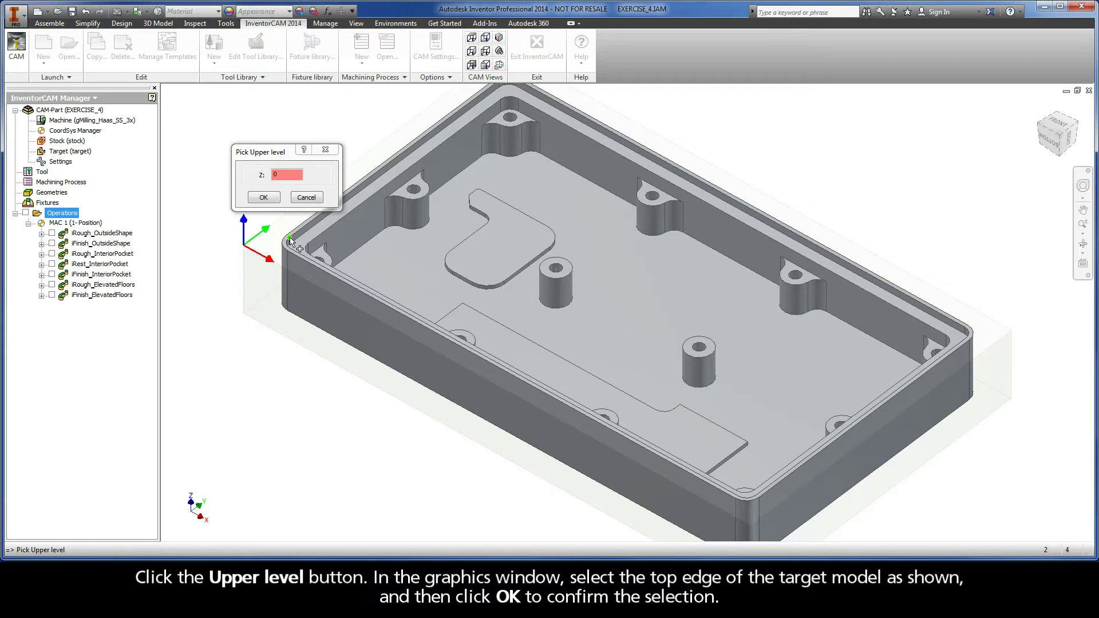
left_click(264, 197)
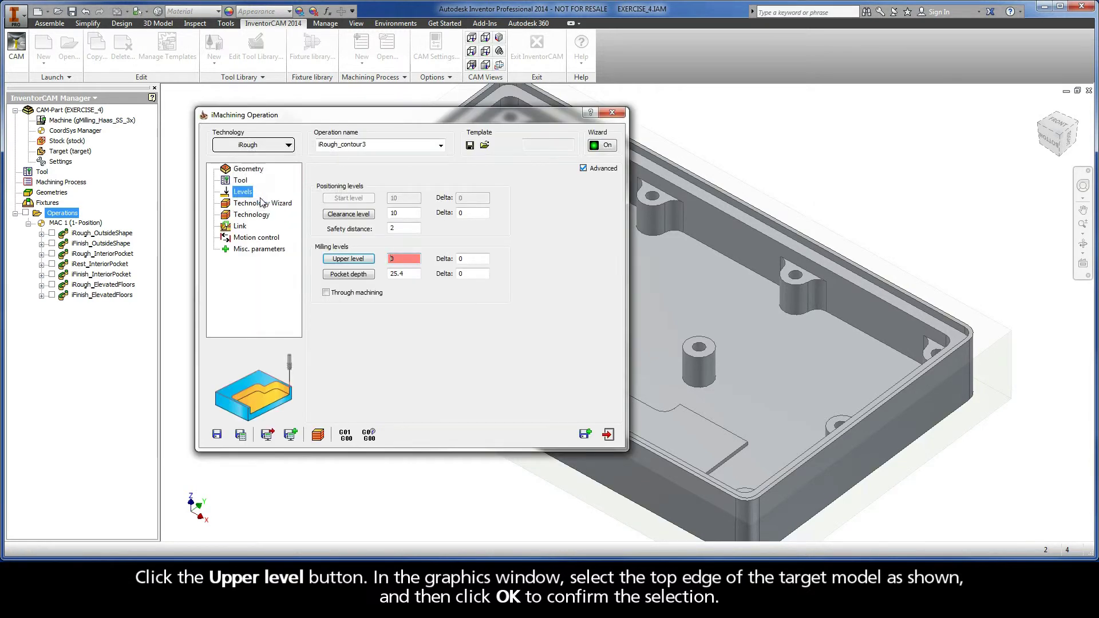
Define the iRough operation's pocket depth from the top face of the center boss nearer the L-shaped raised floor.
left_click(348, 276)
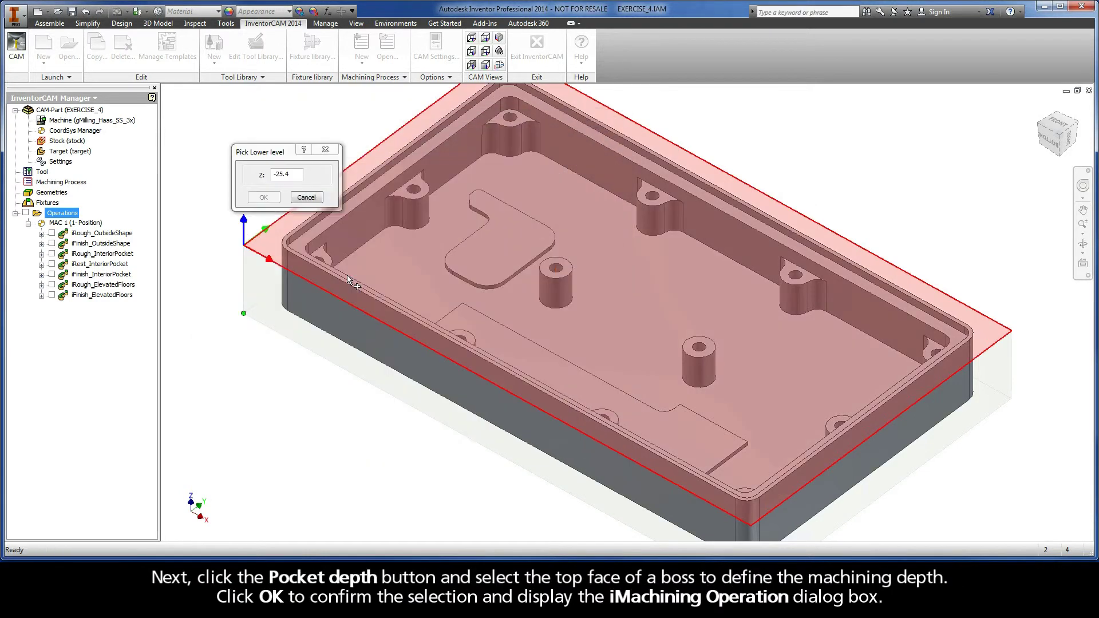
right_click(546, 269)
left_click(556, 275)
left_click(557, 279)
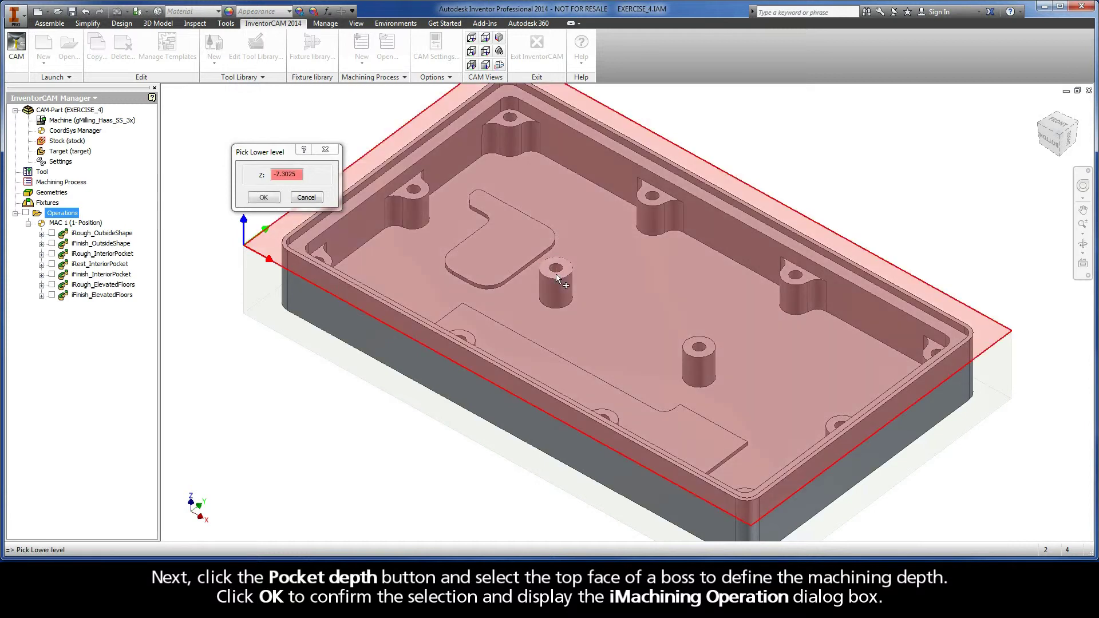
left_click(264, 198)
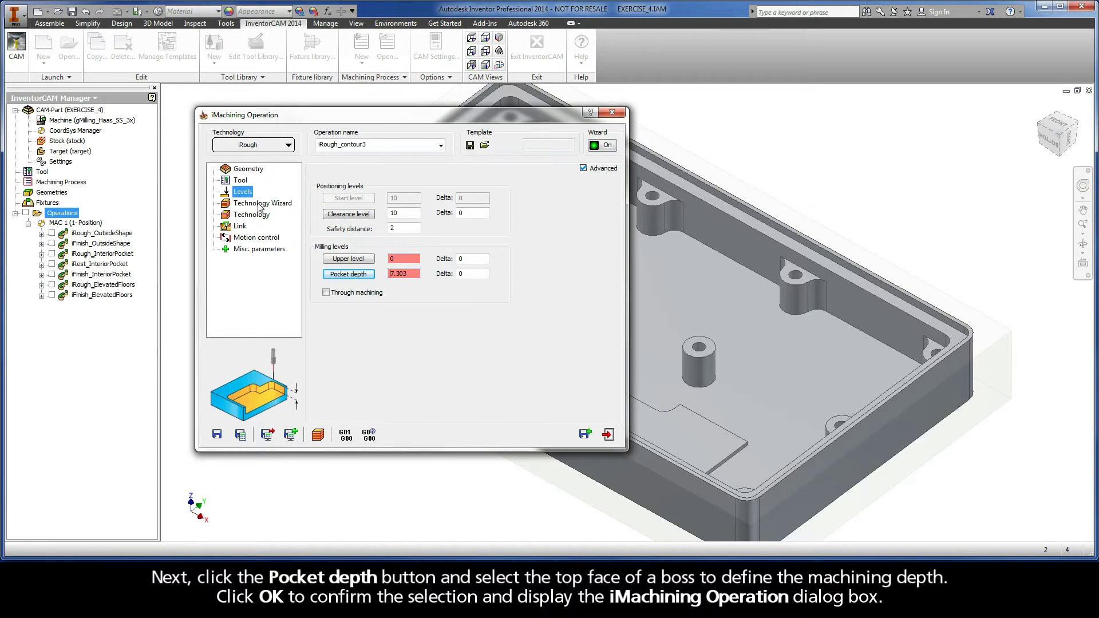
Set the iRough operation's machining level to 3 and review its step down, cutting angles and wall / island offset.
left_click(259, 203)
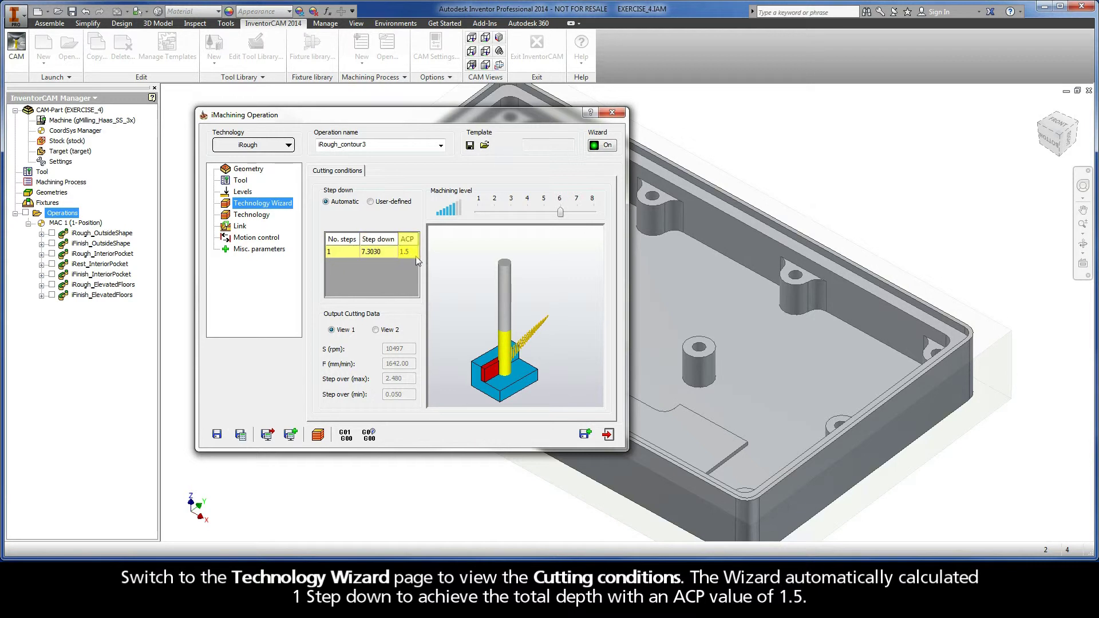
left_click_drag(562, 214, 513, 214)
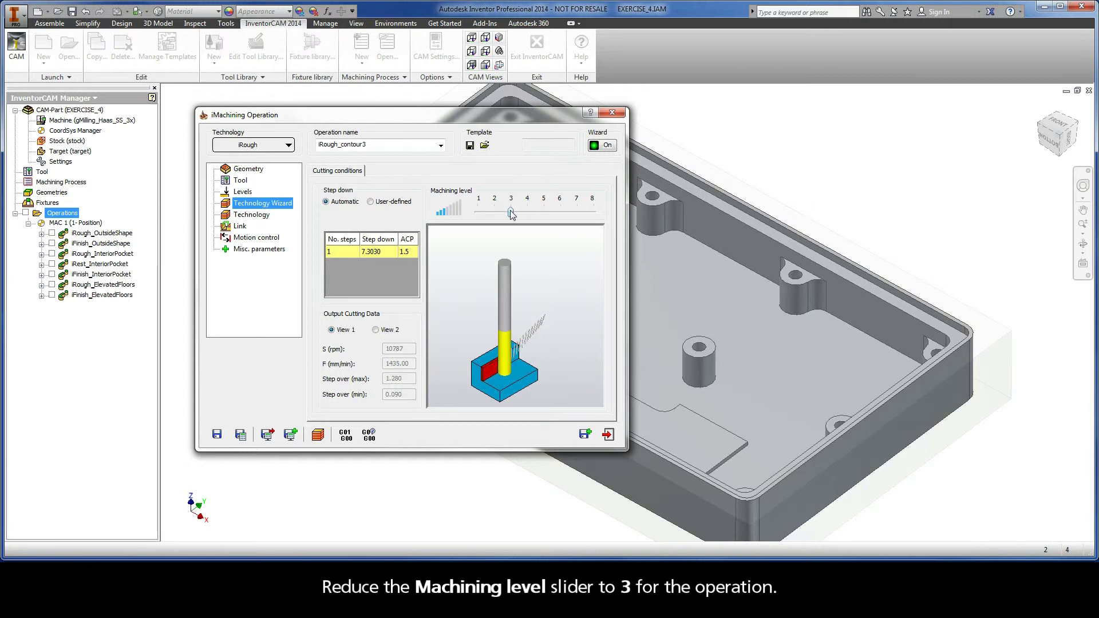
left_click(255, 215)
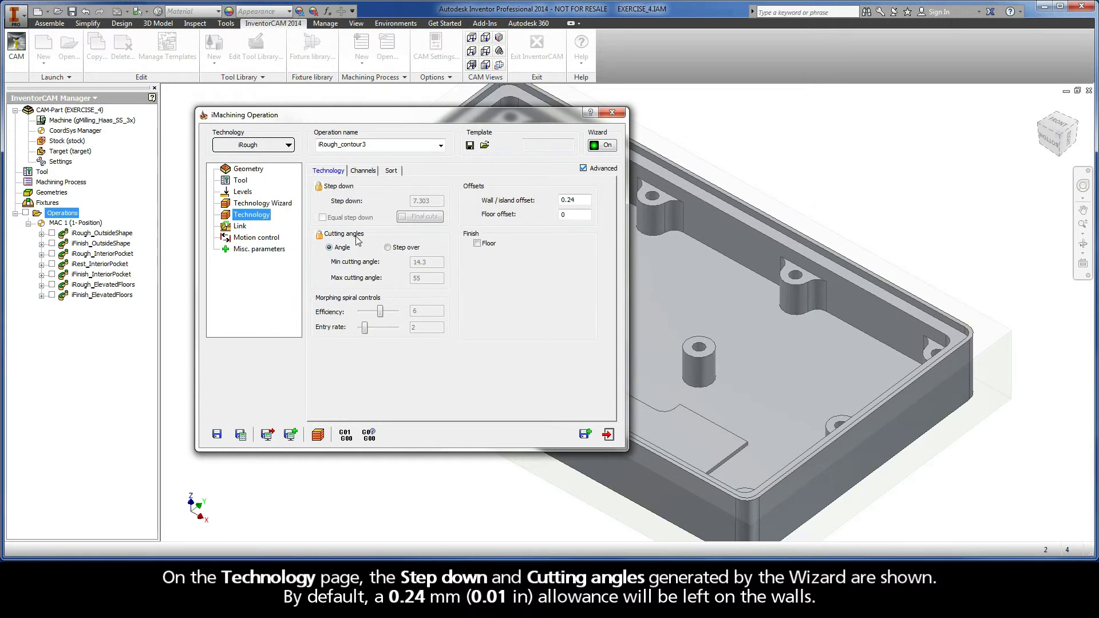
left_click_drag(580, 200, 545, 202)
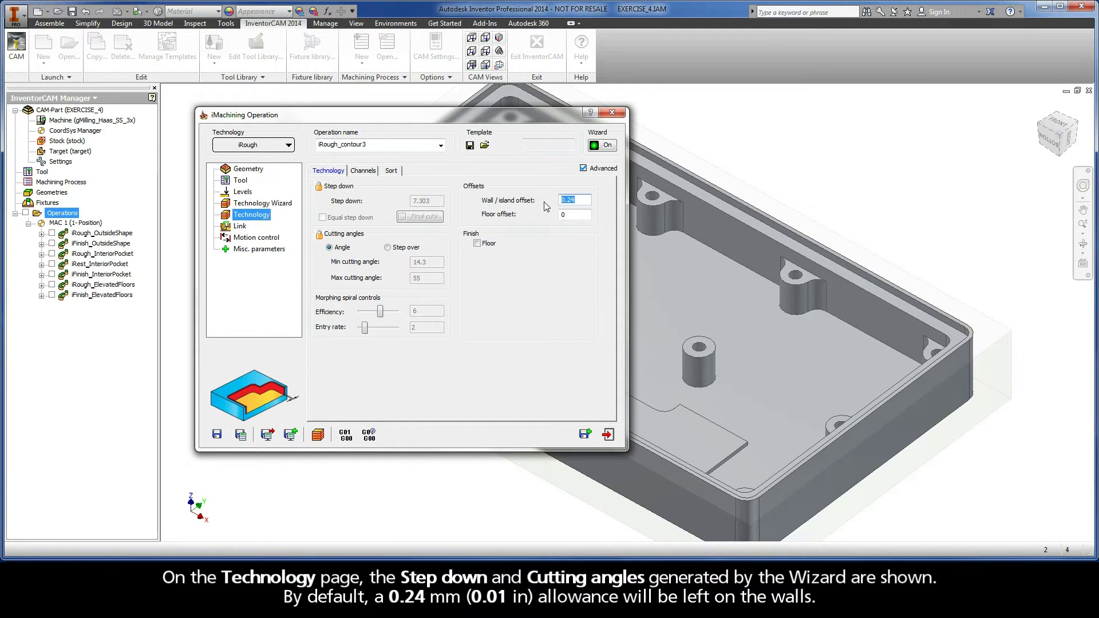
Rename the operation as iRough_Bosses, then save and calculate it.
left_click(373, 146)
left_click_drag(373, 146, 355, 146)
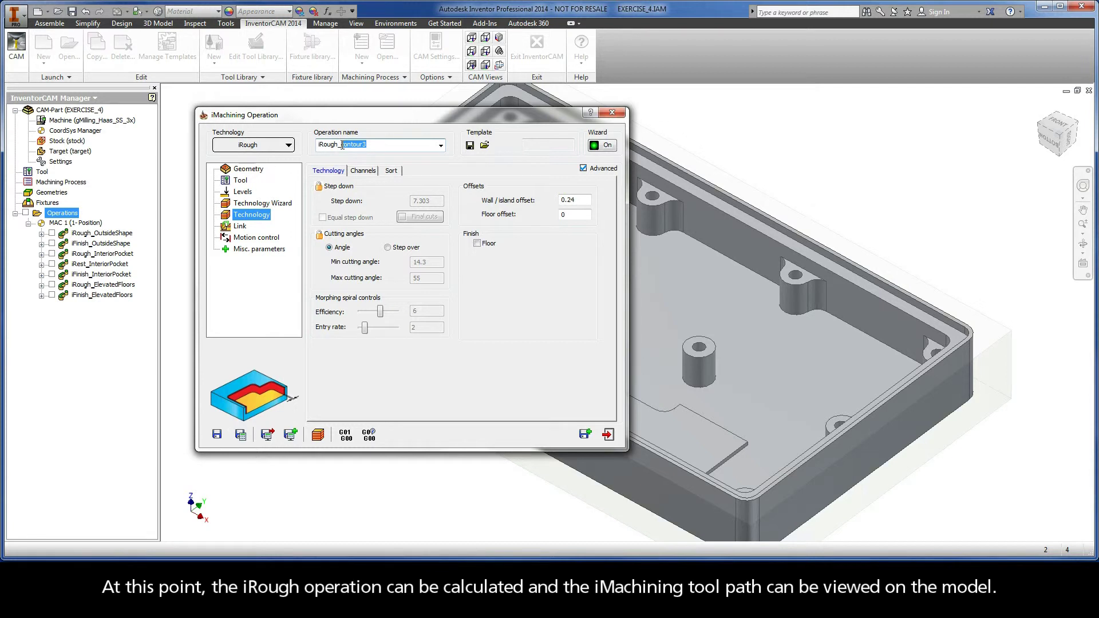
type("Bosses")
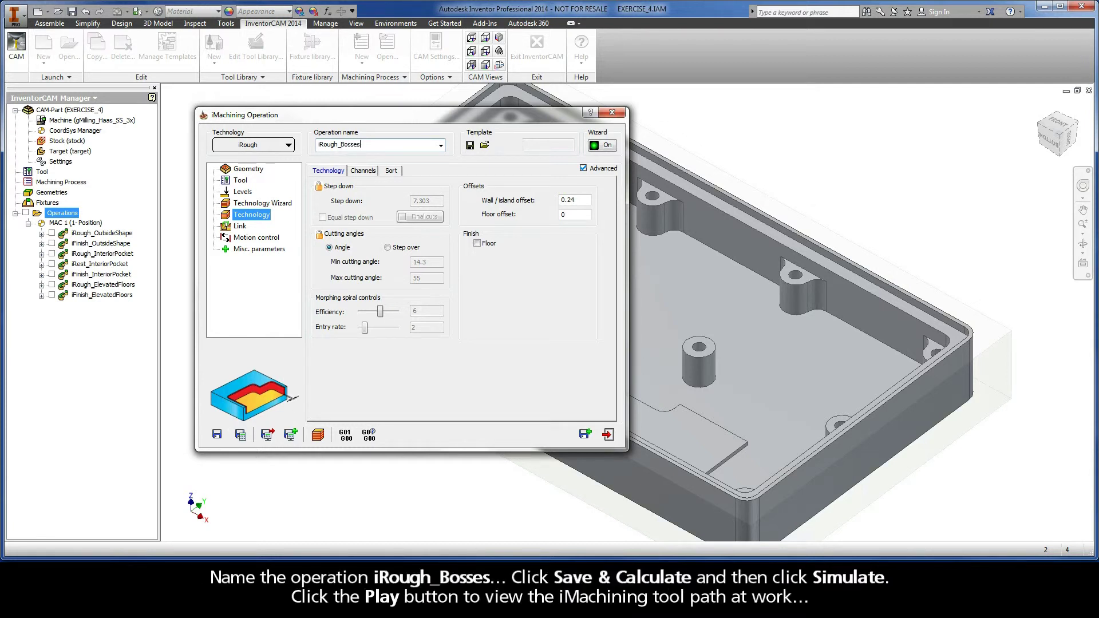
left_click(241, 435)
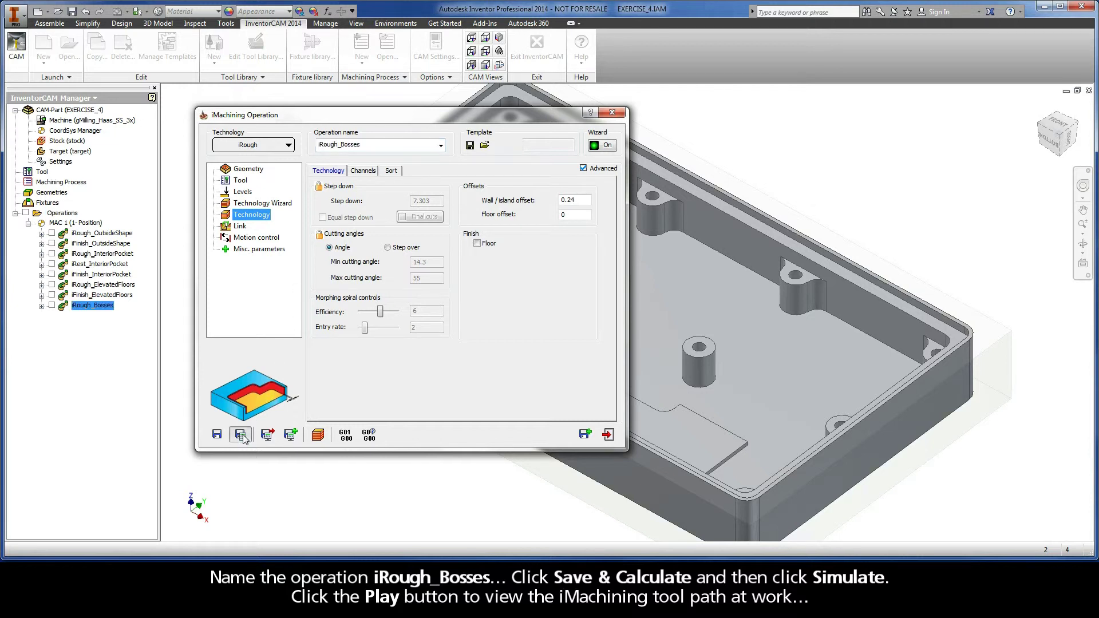
Simulate the iRough_Bosses tool path on the model in Host CAD mode and exit the simulation.
left_click(317, 435)
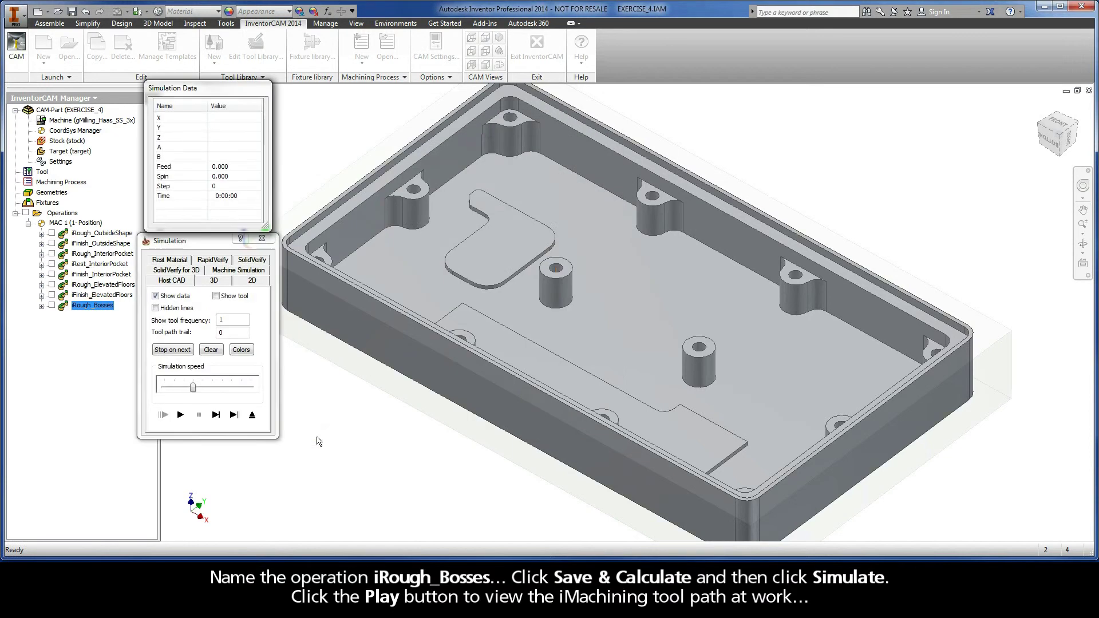
left_click(182, 416)
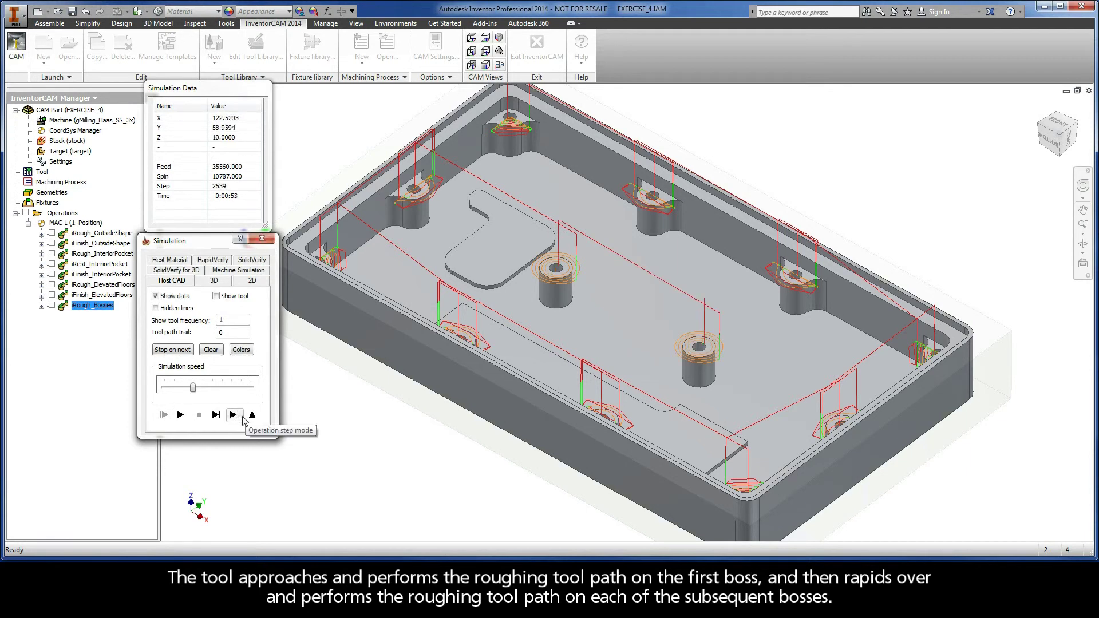
left_click(253, 417)
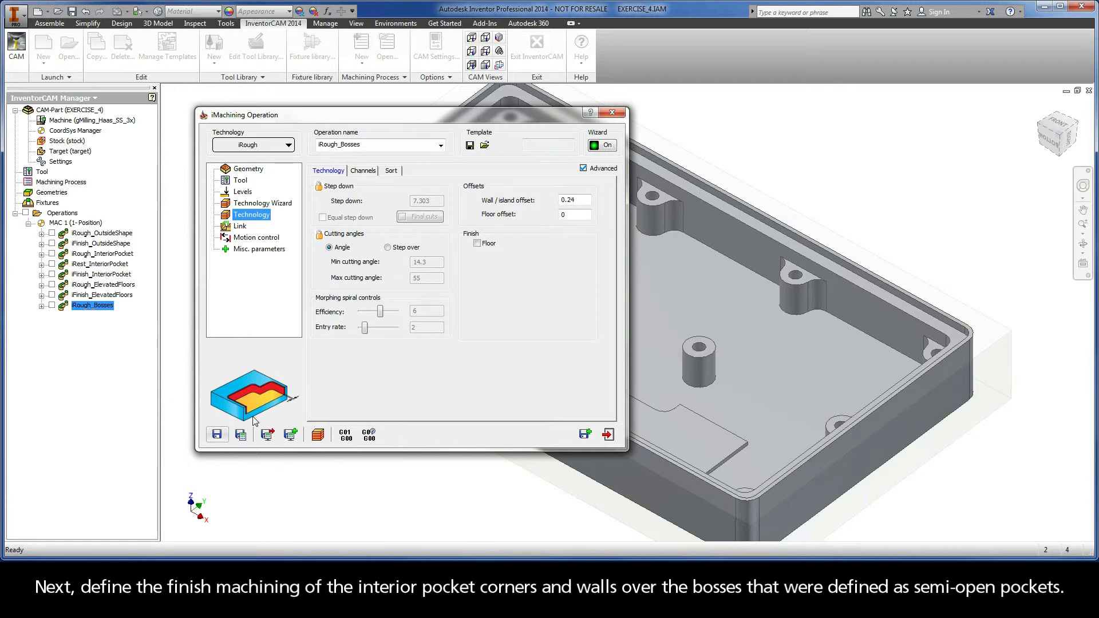
Save and copy the iRough_Bosses operation and change the copy's technology to iFinish.
left_click(585, 435)
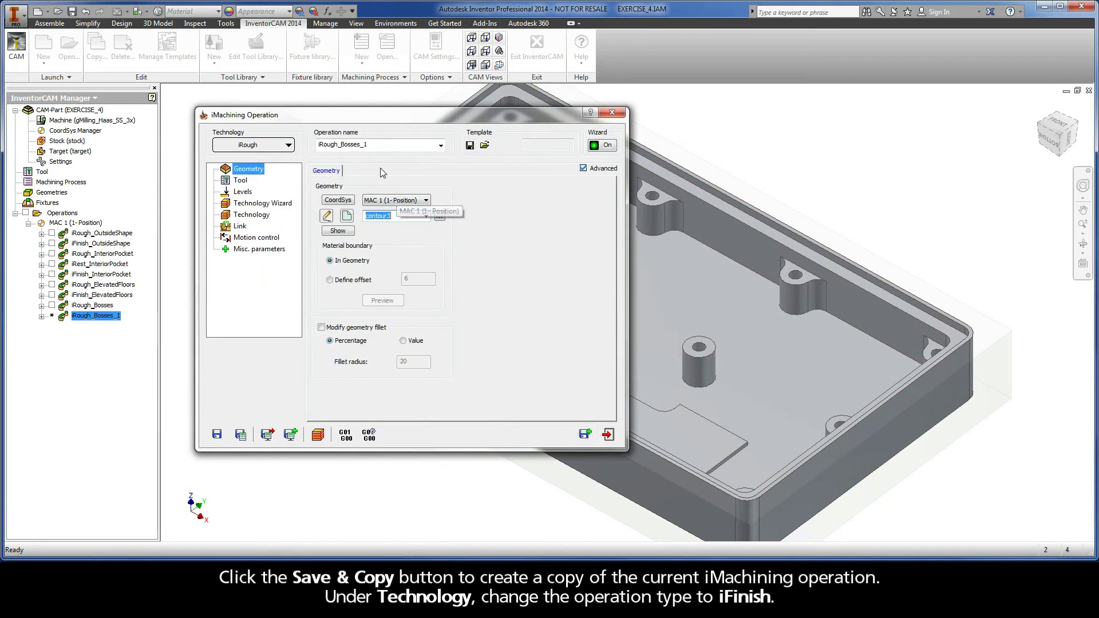
double_click(371, 145)
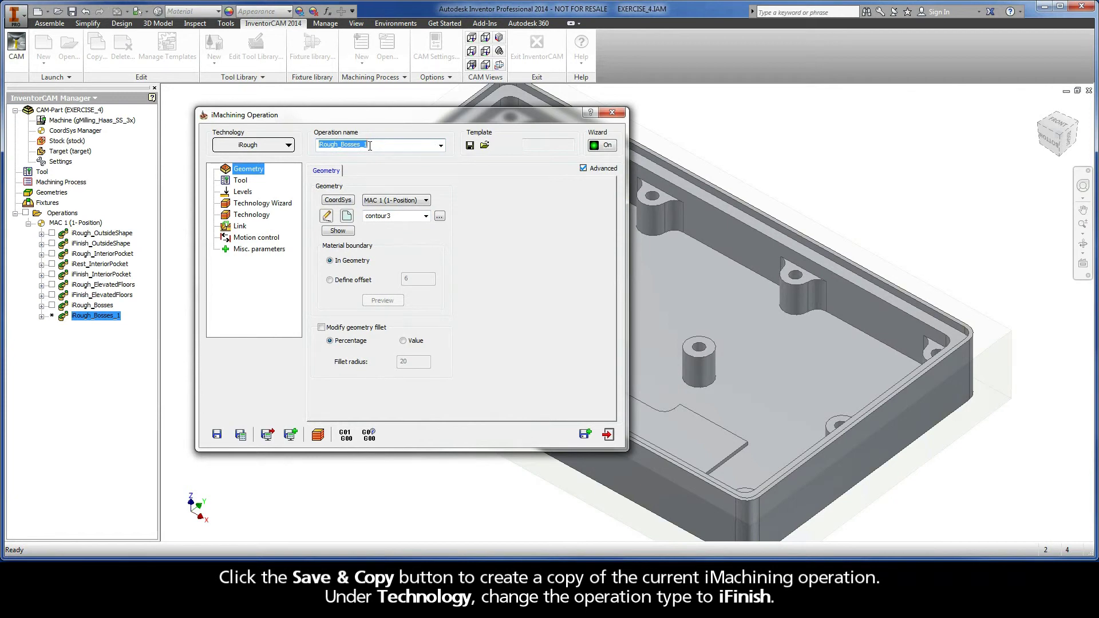
left_click(271, 148)
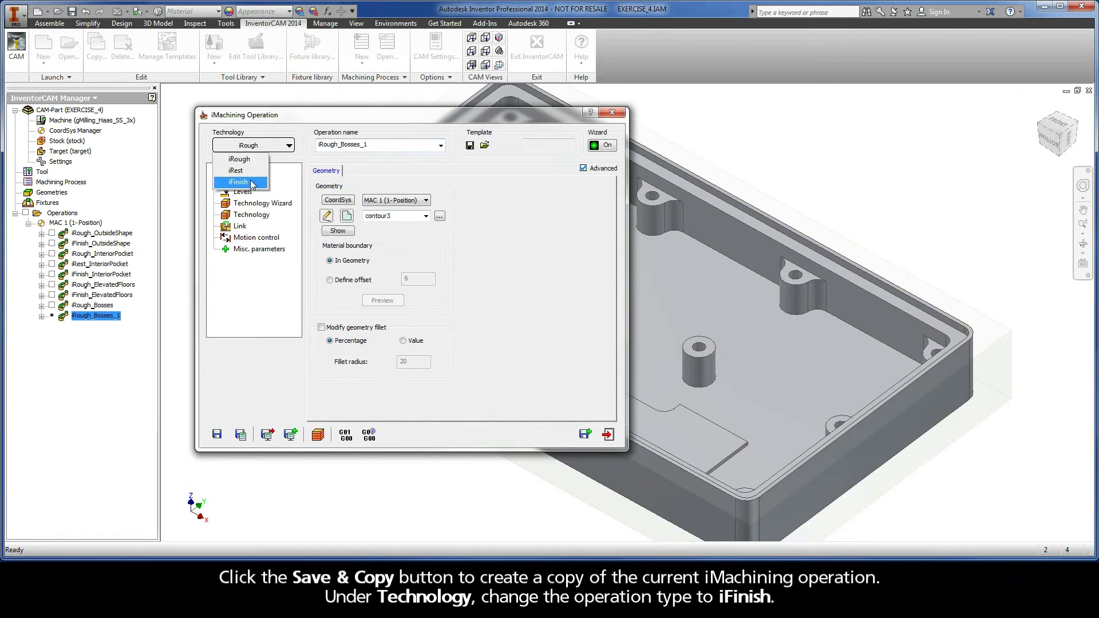
left_click(252, 182)
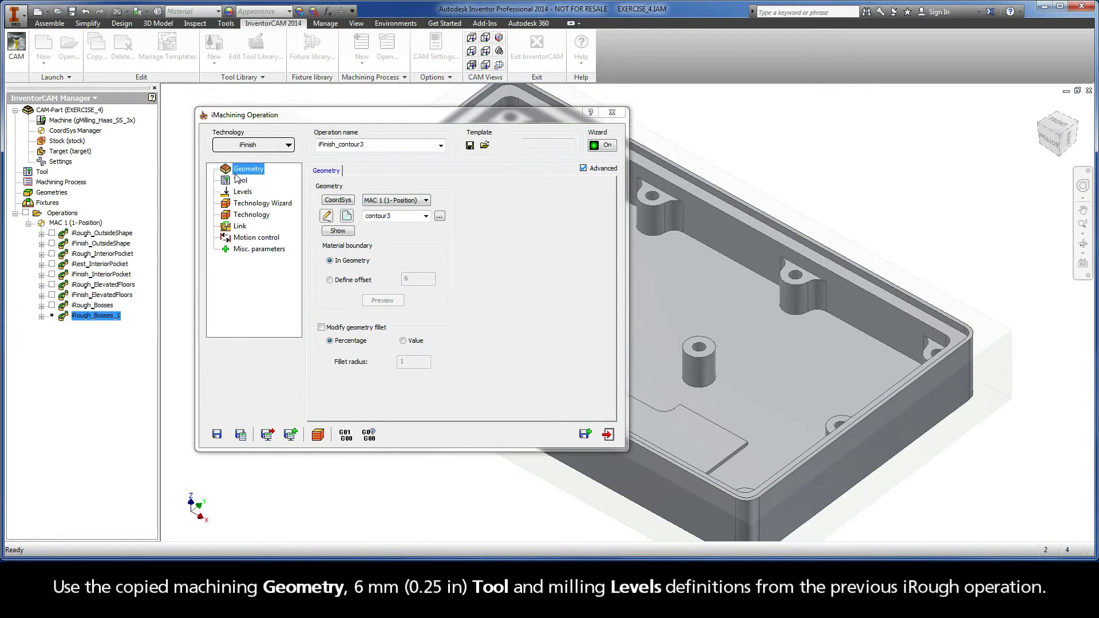
Review the iFinish operation's copied tool, milling levels and cutting conditions, plus its wall / island offset and rest data parameters.
left_click(242, 183)
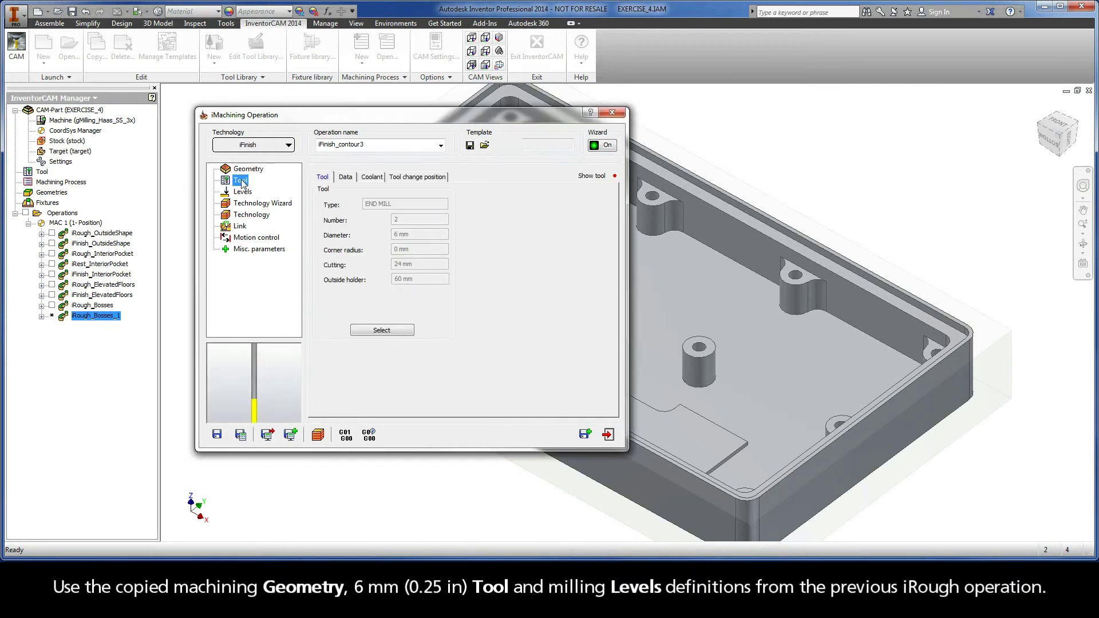
left_click(244, 193)
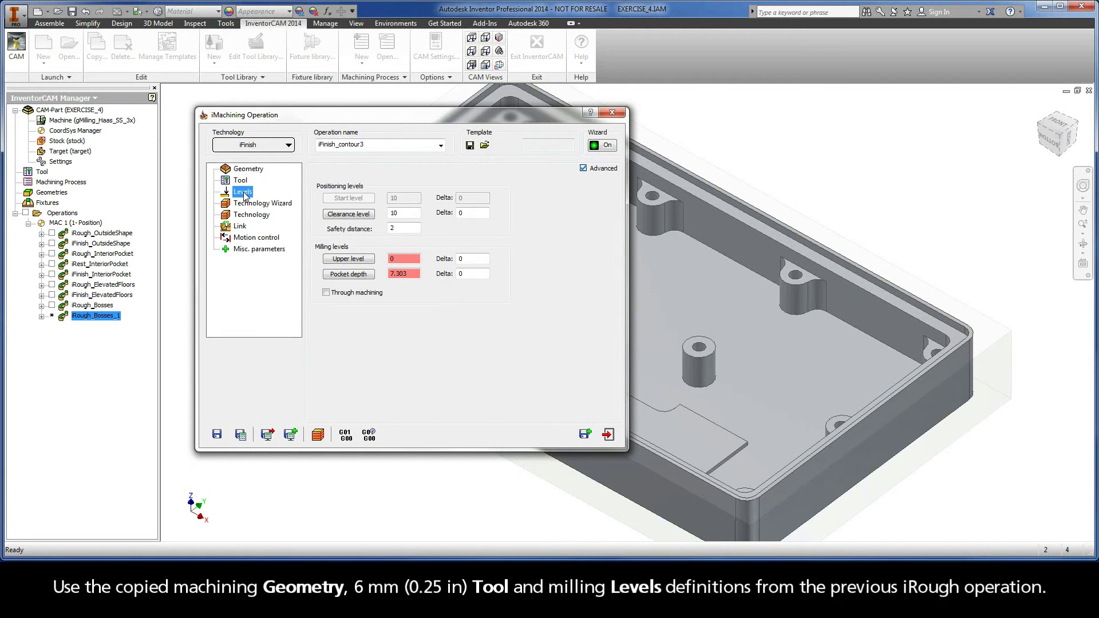
left_click(259, 203)
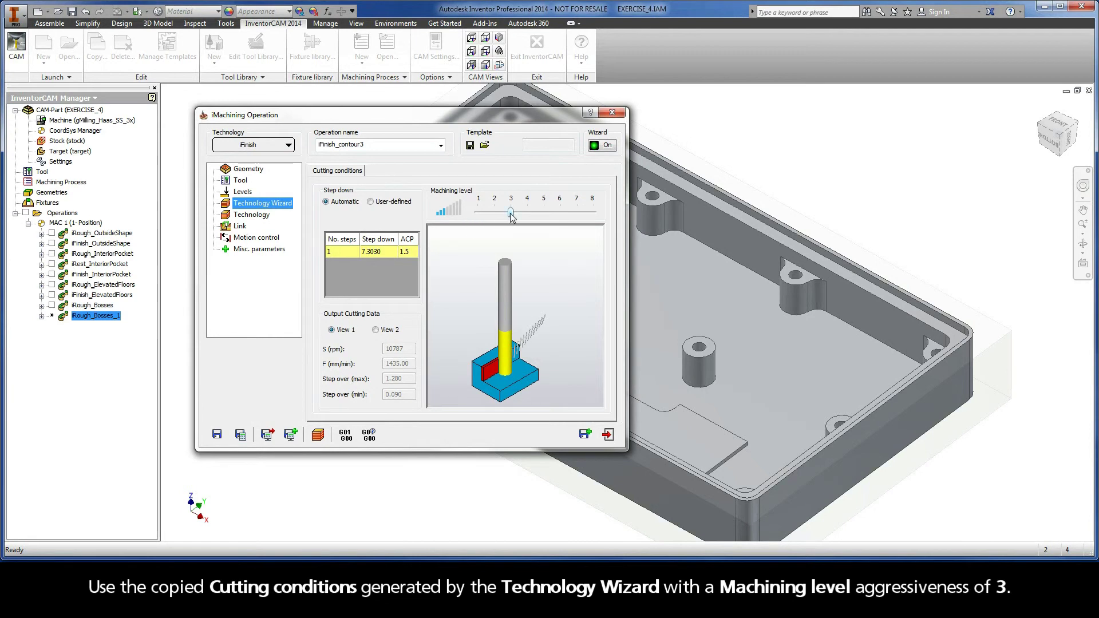
left_click(259, 216)
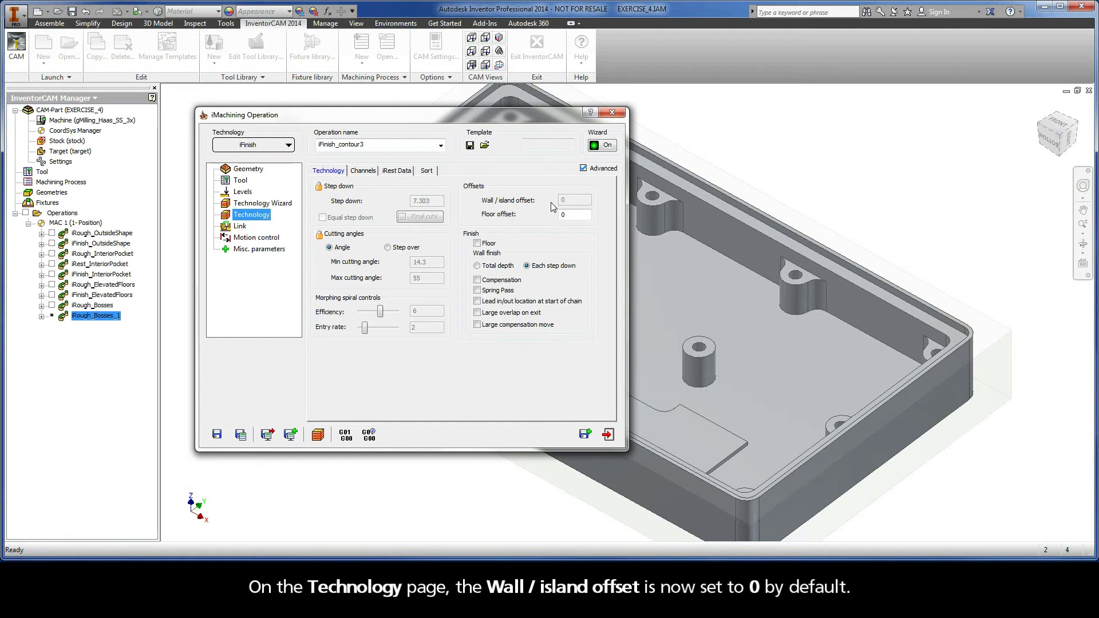
left_click(398, 171)
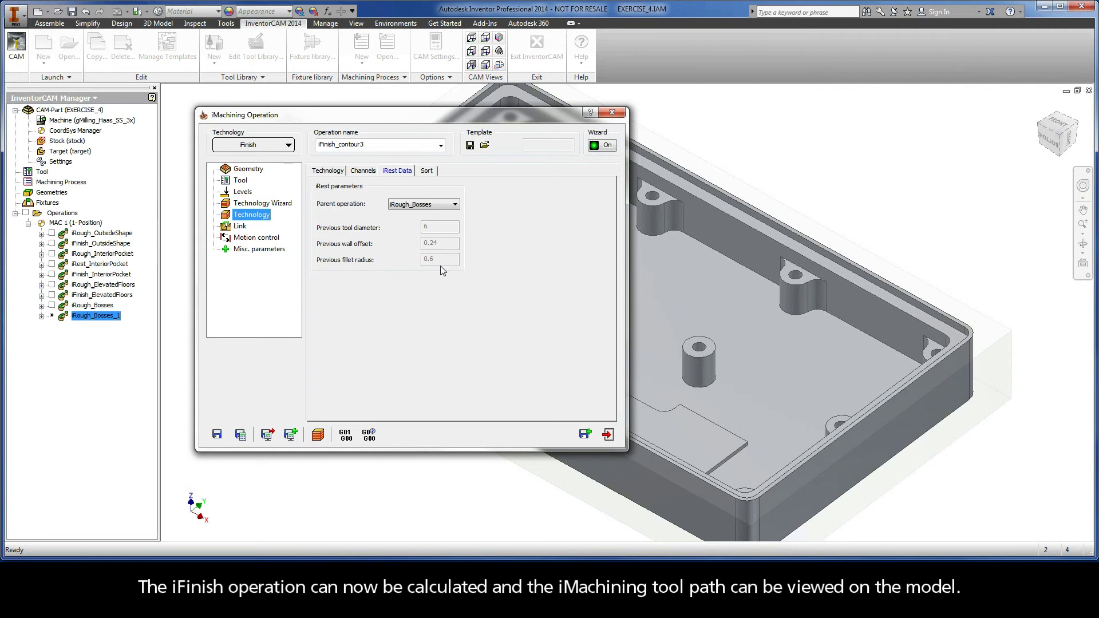
Rename the copied operation as iFinish_Bosses, then save and calculate it.
left_click_drag(364, 145, 341, 145)
type("Bosses")
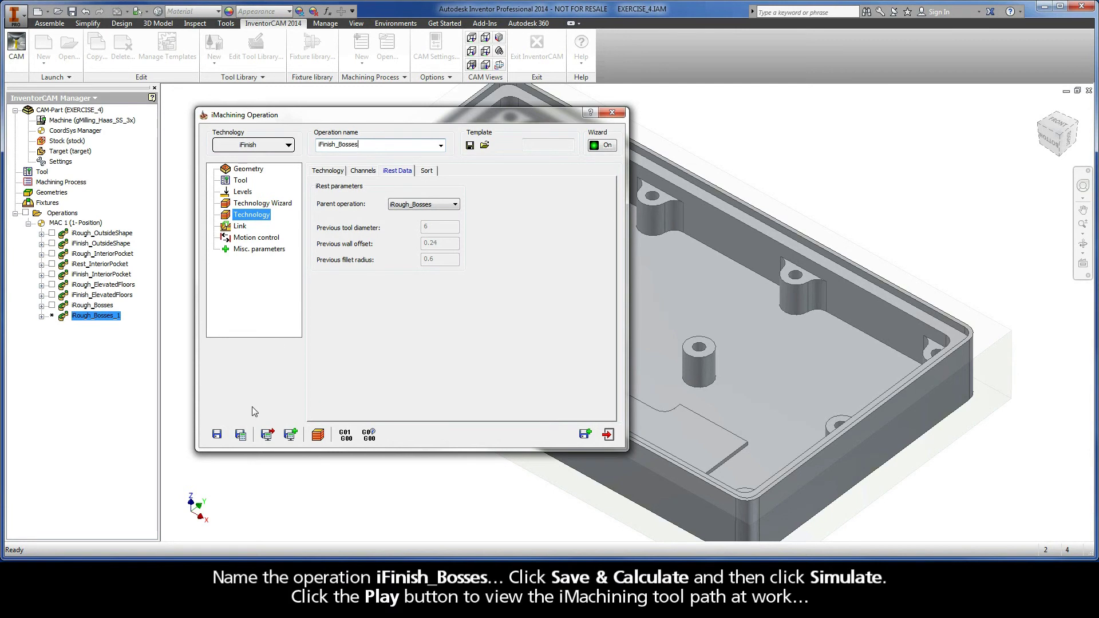
left_click(241, 436)
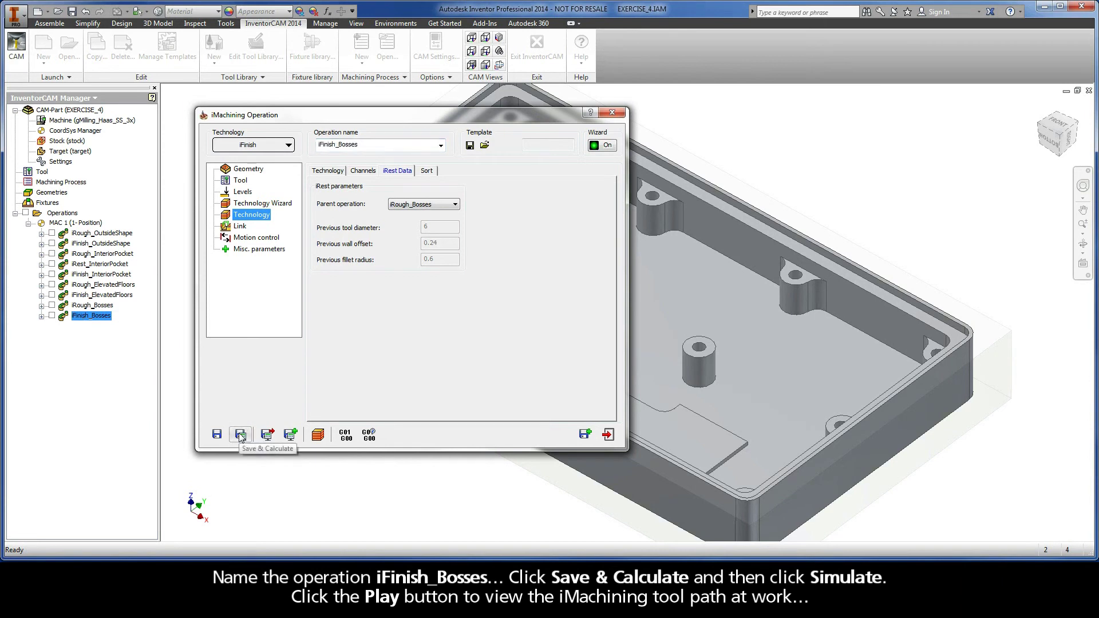
Simulate the iFinish_Bosses tool path, slowing its start and speeding it up during playback, then exit the simulation and the operation.
left_click(317, 436)
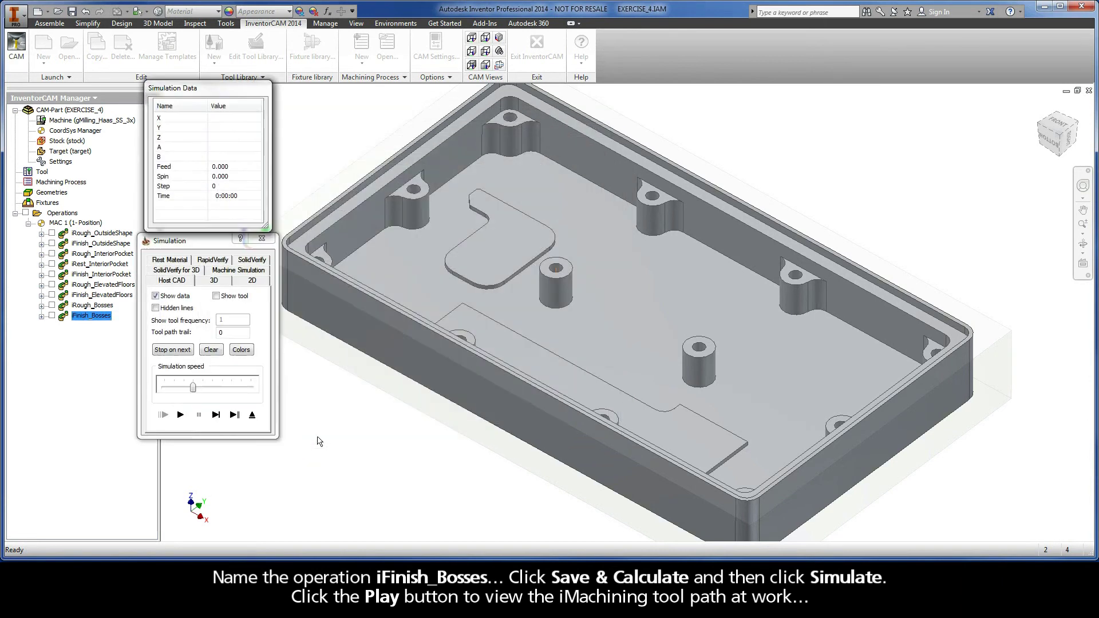
left_click_drag(192, 388, 174, 388)
left_click(180, 415)
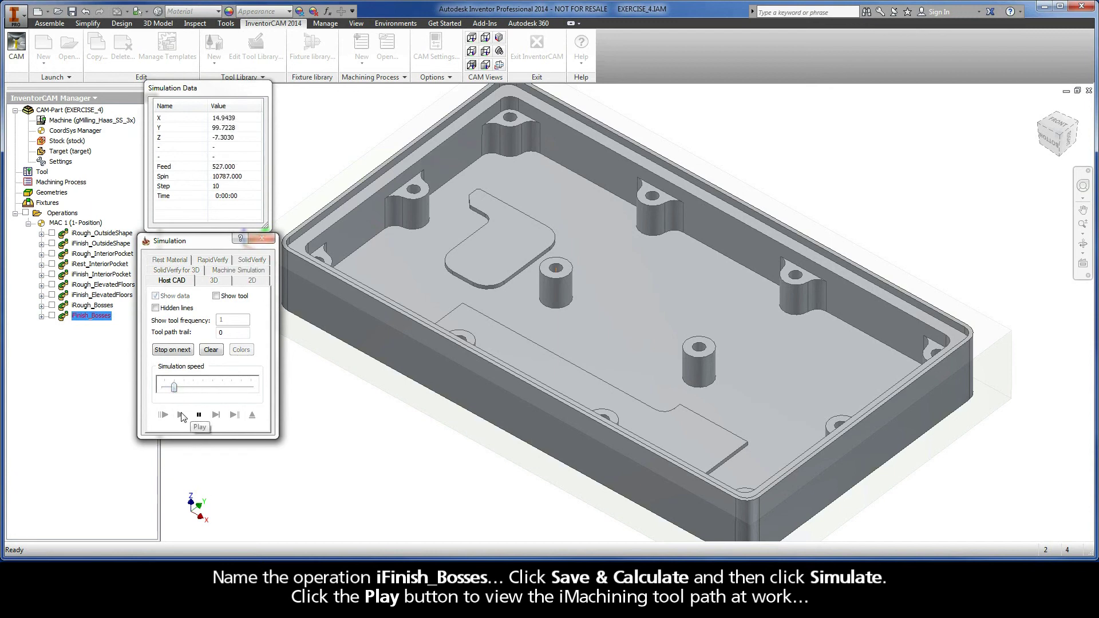
left_click_drag(174, 389, 192, 389)
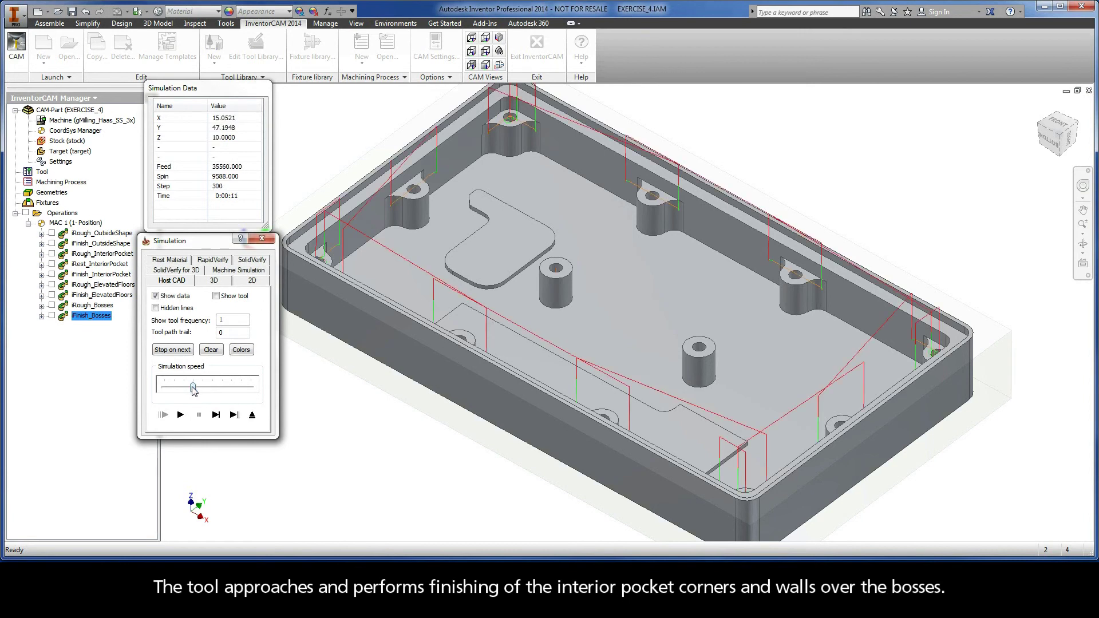
left_click(253, 417)
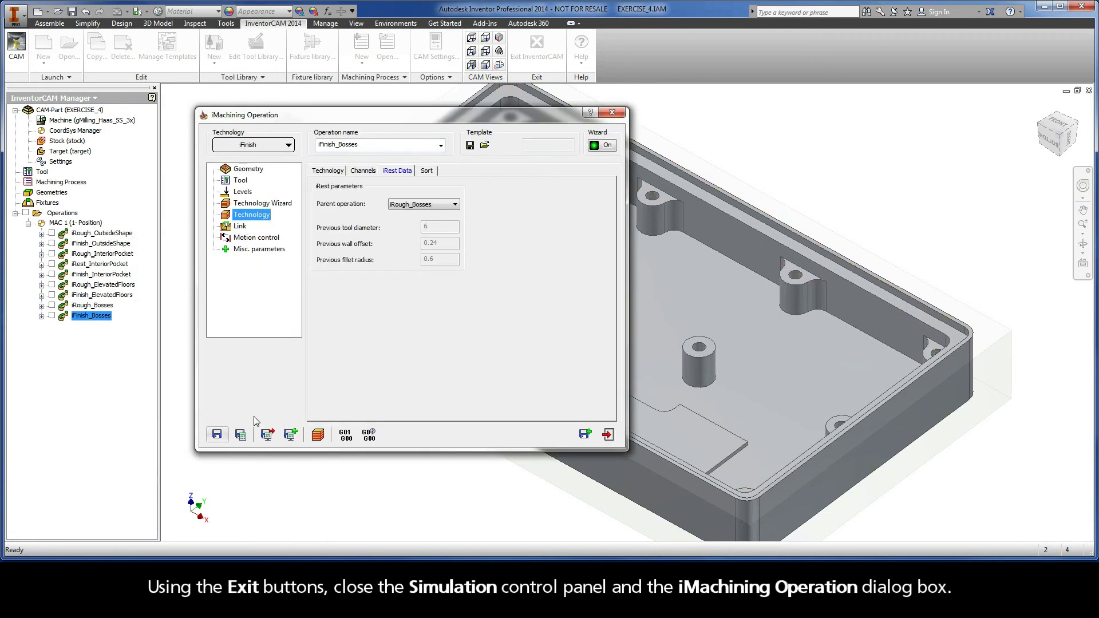
left_click(608, 435)
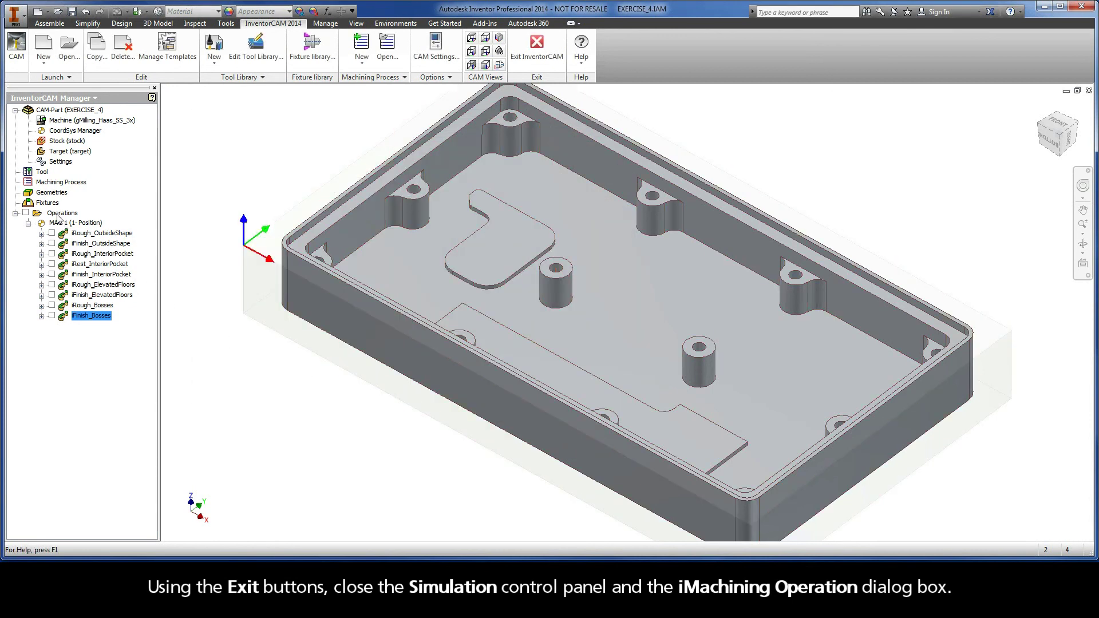